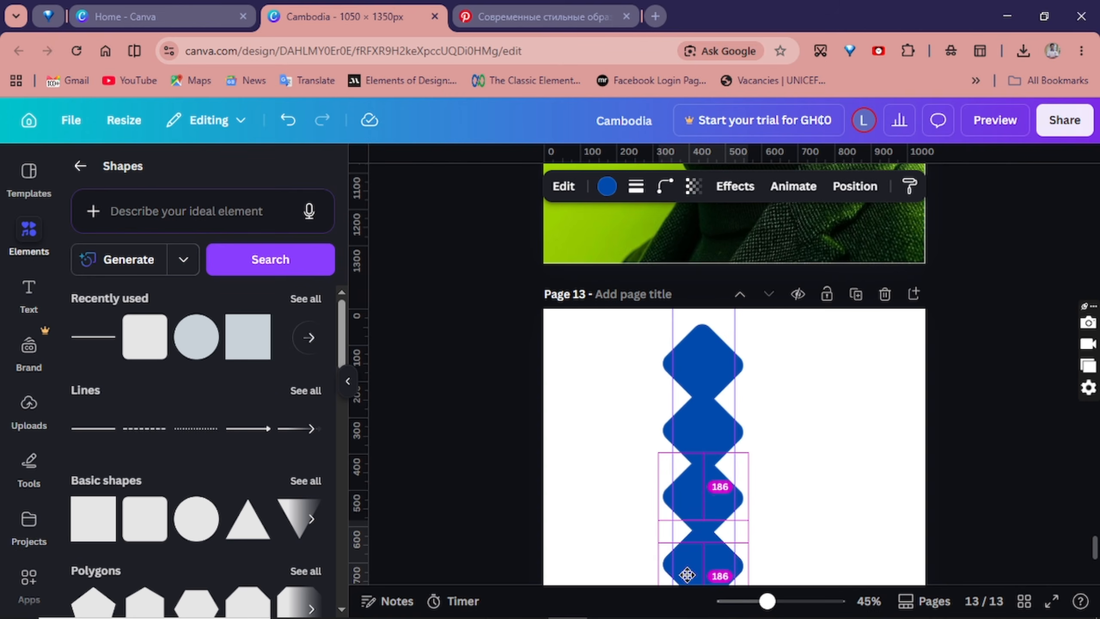
Duplicate the bottom blue diamond twice further down, extending the evenly spaced vertical column to six diamonds.
{"action": "scroll", "coordinate": [795, 489], "scroll_direction": "down", "scroll_amount": 5}
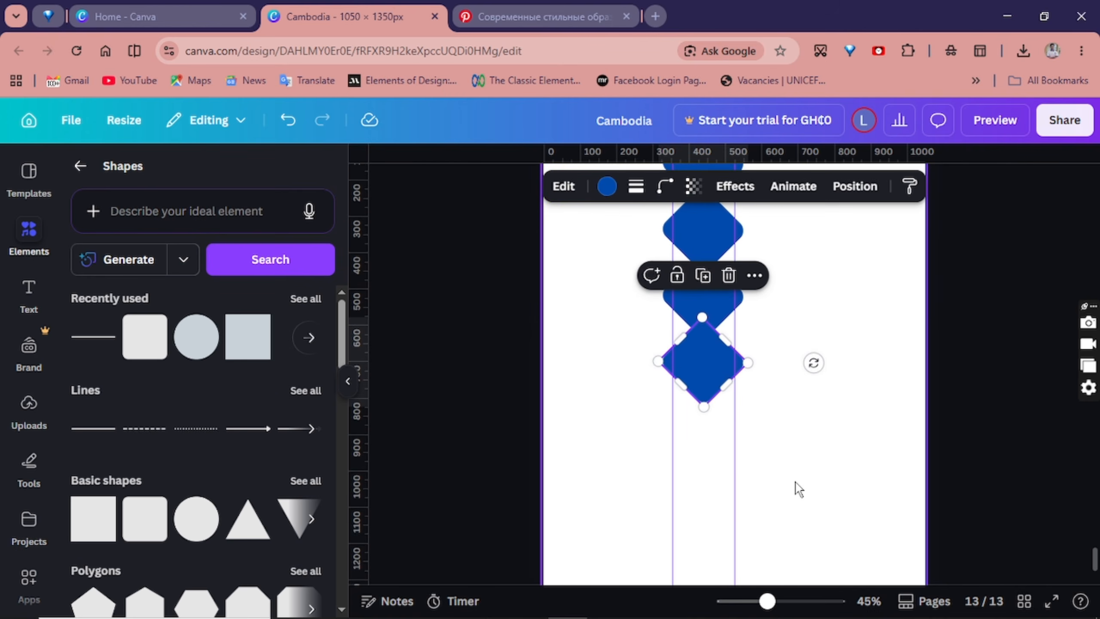
{"action": "left_click_drag", "start_coordinate": [683, 374], "coordinate": [688, 433], "text": "alt"}
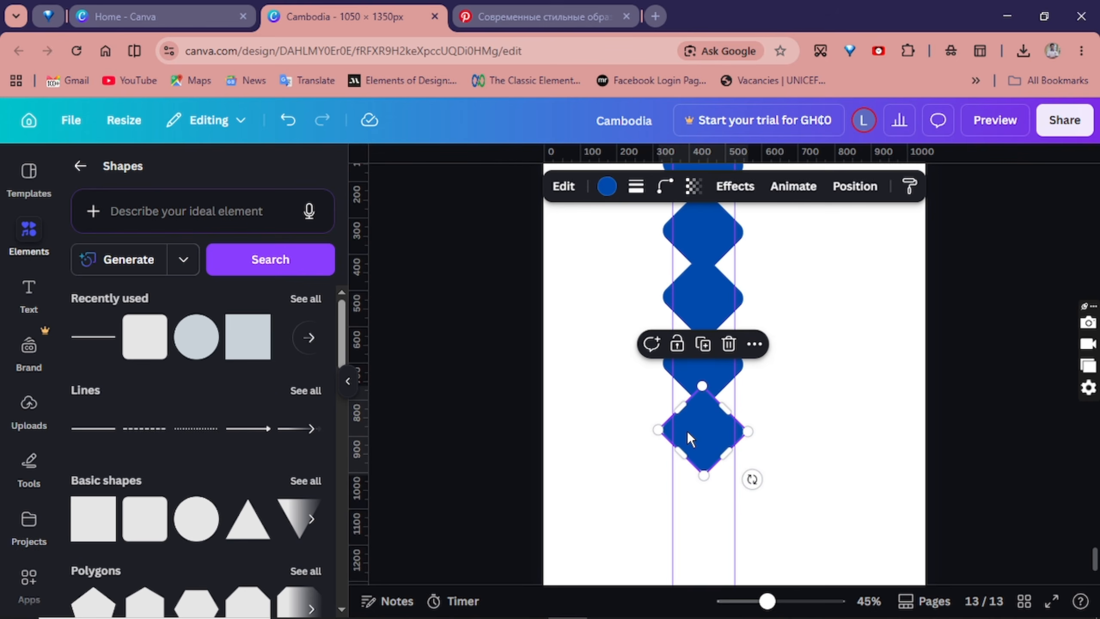
{"action": "left_click", "coordinate": [775, 430]}
{"action": "left_click", "coordinate": [698, 418]}
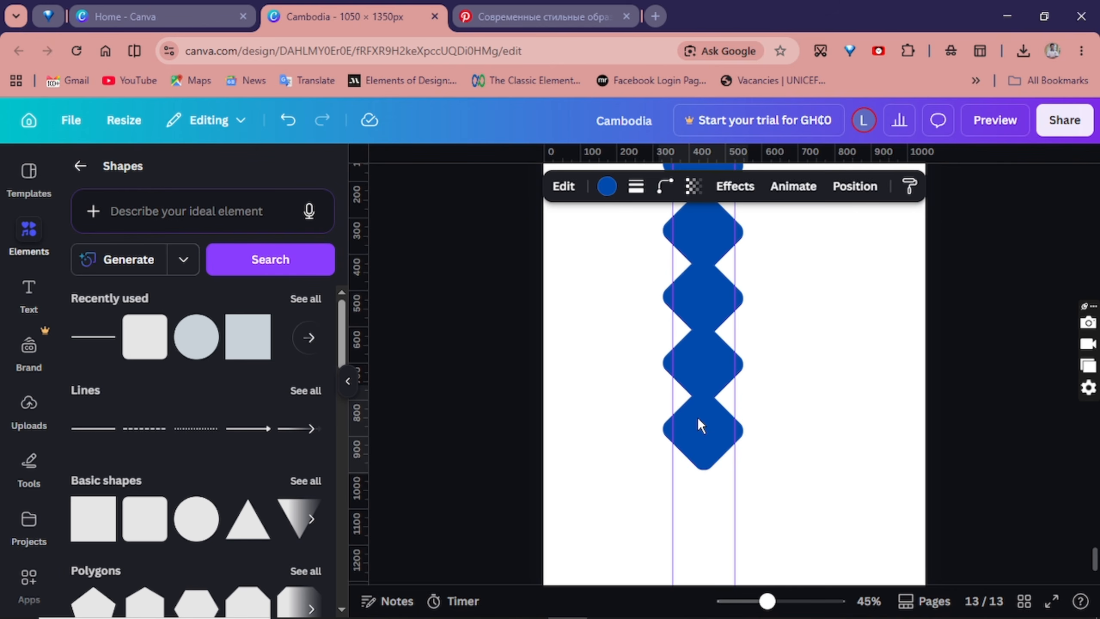
{"action": "left_click", "coordinate": [698, 417]}
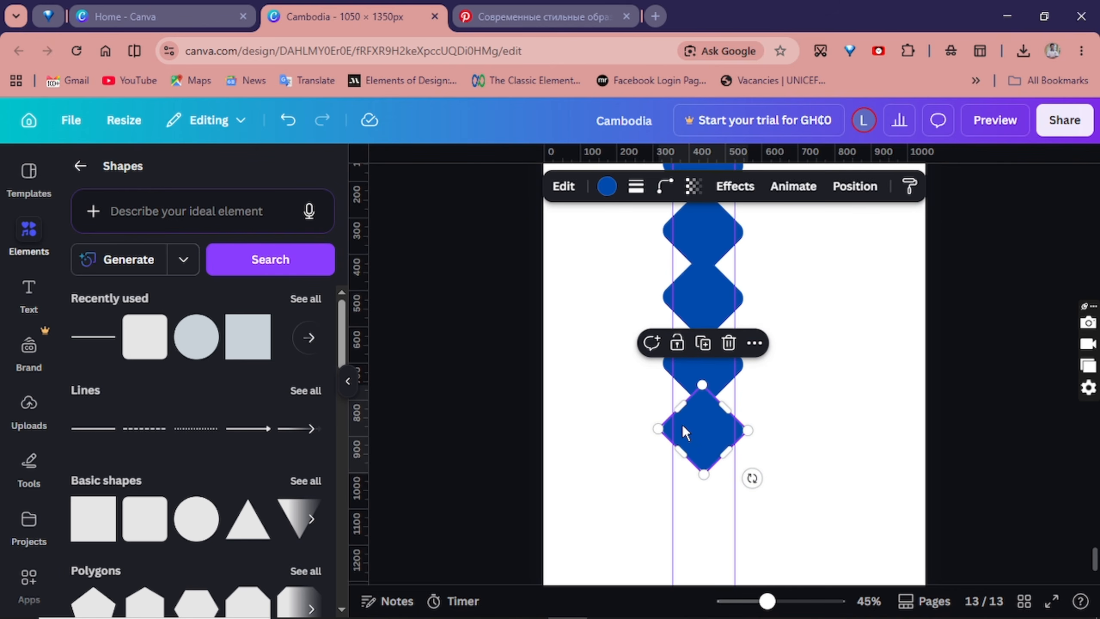
{"action": "left_click_drag", "start_coordinate": [678, 427], "coordinate": [681, 492], "text": "alt"}
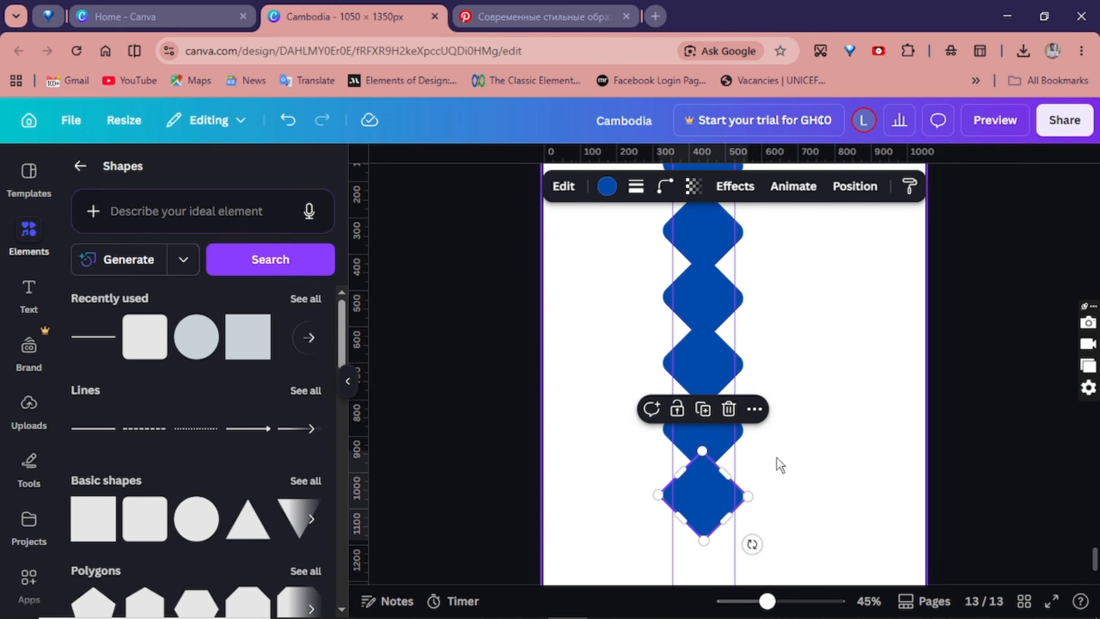
Group the six diamonds and rotate the column clockwise so it runs diagonally from lower left to upper right.
{"action": "scroll", "coordinate": [777, 479], "scroll_direction": "down", "scroll_amount": 1}
{"action": "scroll", "coordinate": [771, 525], "scroll_direction": "down", "scroll_amount": 3, "text": "ctrl"}
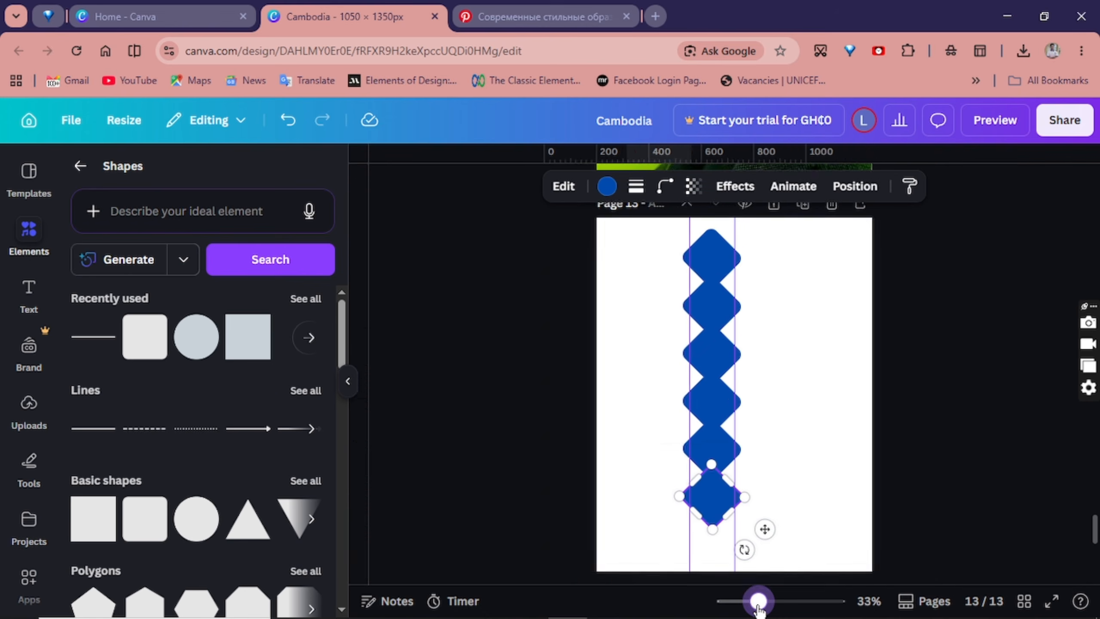
{"action": "left_click_drag", "start_coordinate": [673, 247], "coordinate": [745, 524]}
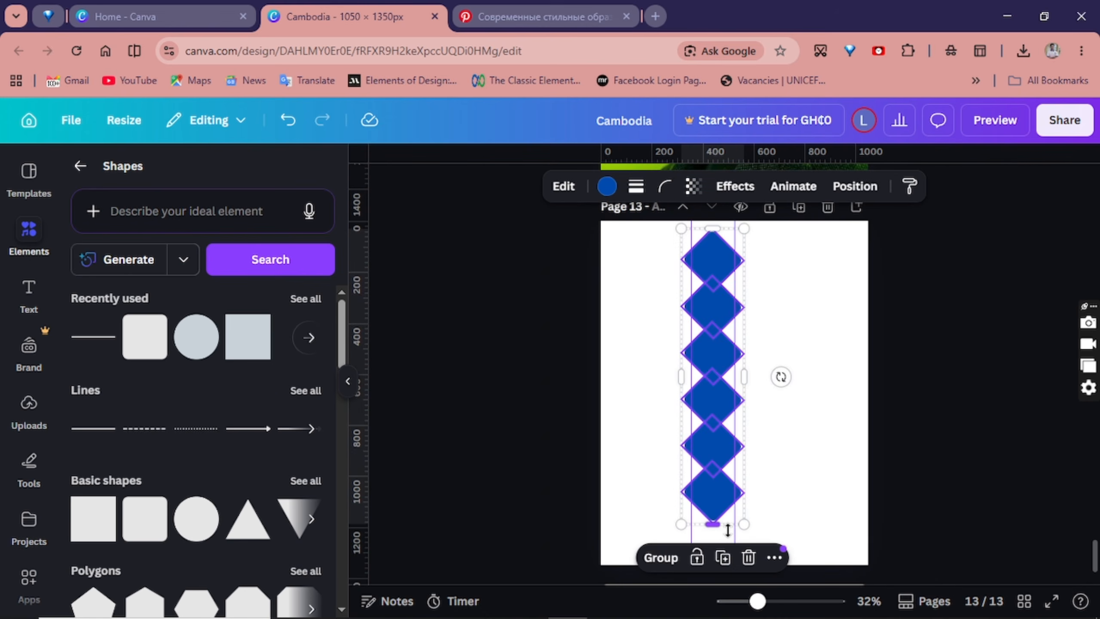
{"action": "left_click", "coordinate": [661, 558]}
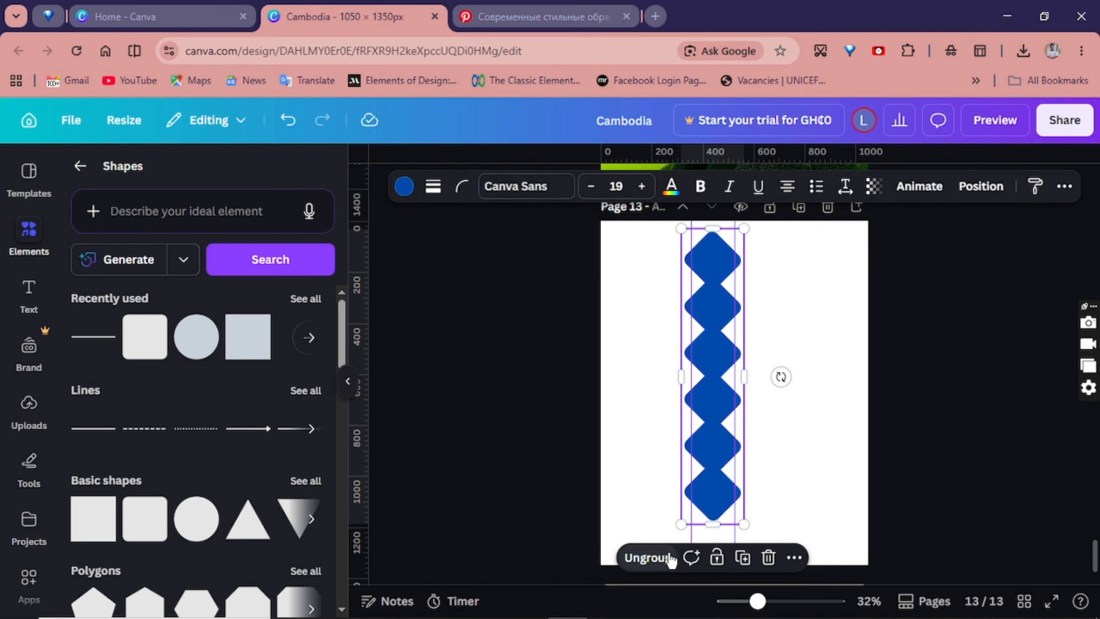
{"action": "left_click_drag", "start_coordinate": [781, 377], "coordinate": [806, 425]}
{"action": "left_click_drag", "start_coordinate": [723, 415], "coordinate": [724, 431]}
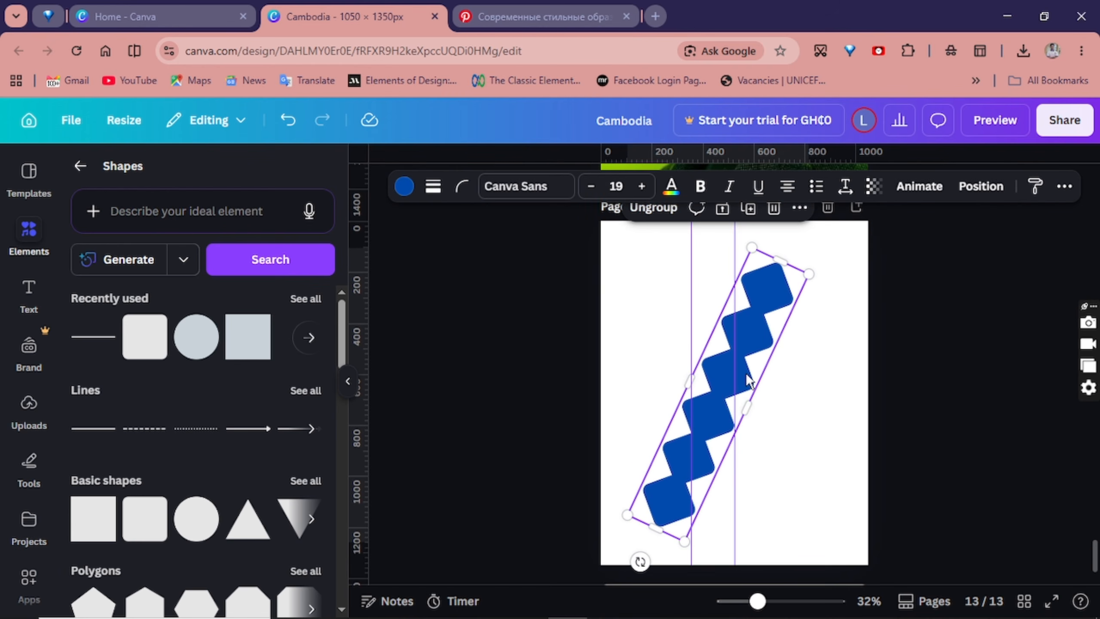
Duplicate the tilted column once on its right and once on its left, interlocking the copies with narrow gaps.
{"action": "left_click", "coordinate": [750, 216]}
{"action": "left_click_drag", "start_coordinate": [710, 414], "coordinate": [741, 446]}
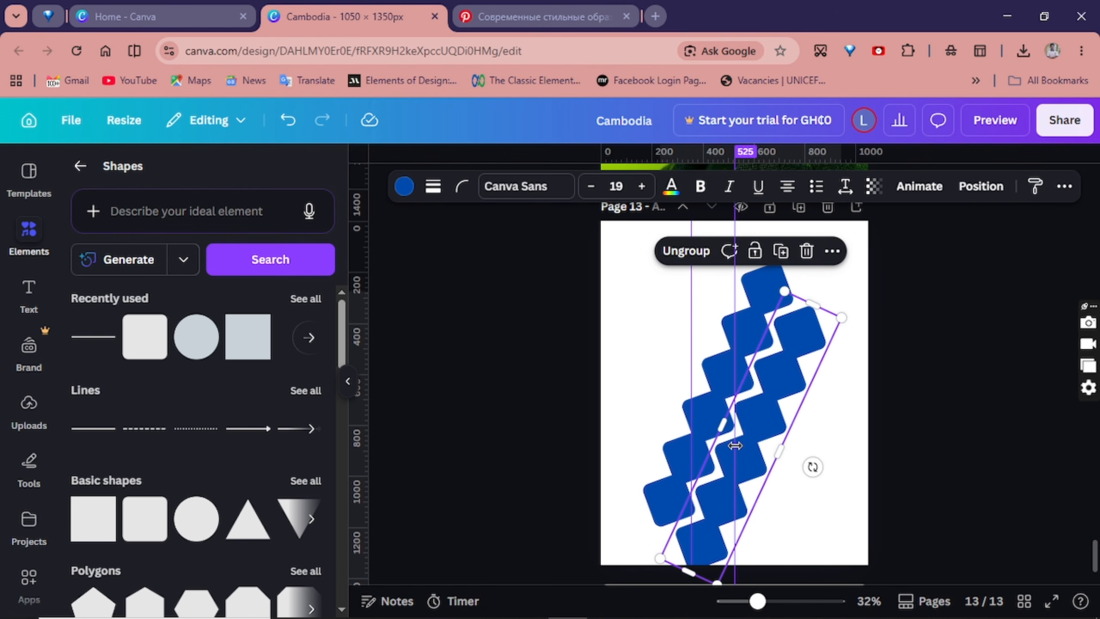
{"action": "left_click_drag", "start_coordinate": [758, 602], "coordinate": [780, 601]}
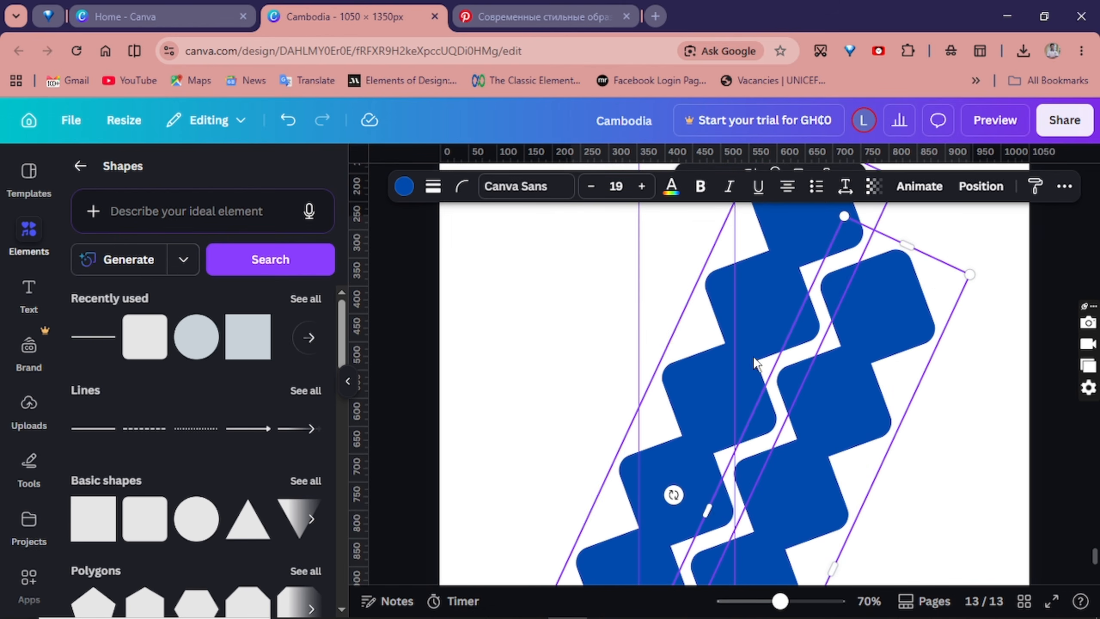
{"action": "scroll", "coordinate": [712, 295], "scroll_direction": "up", "scroll_amount": 2}
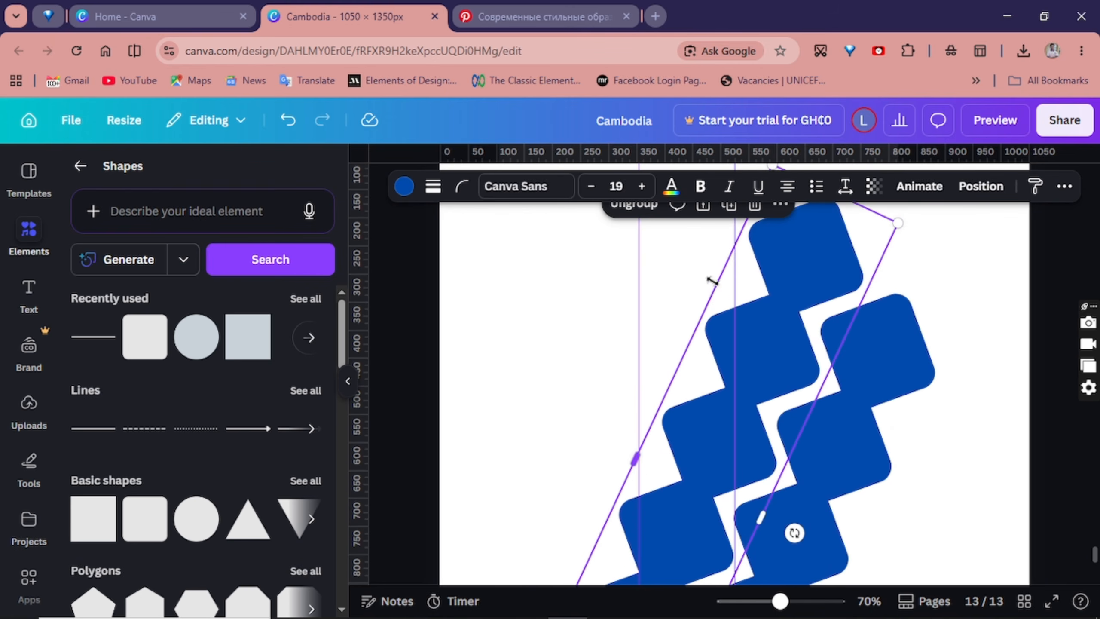
{"action": "left_click_drag", "start_coordinate": [735, 412], "coordinate": [590, 419]}
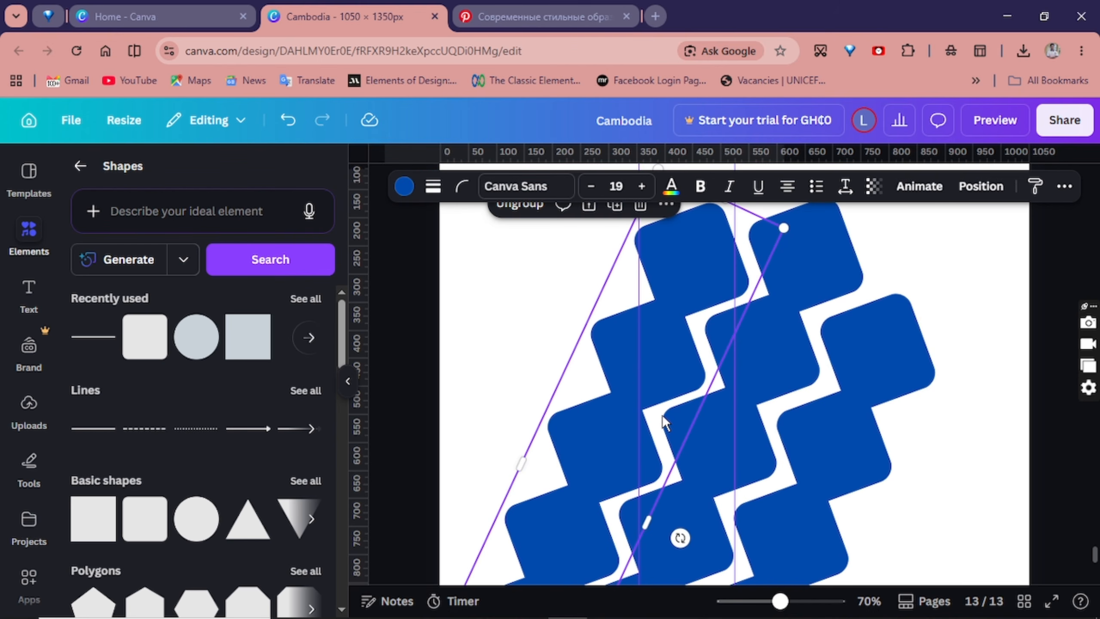
{"action": "scroll", "coordinate": [662, 414], "scroll_direction": "down", "scroll_amount": 3}
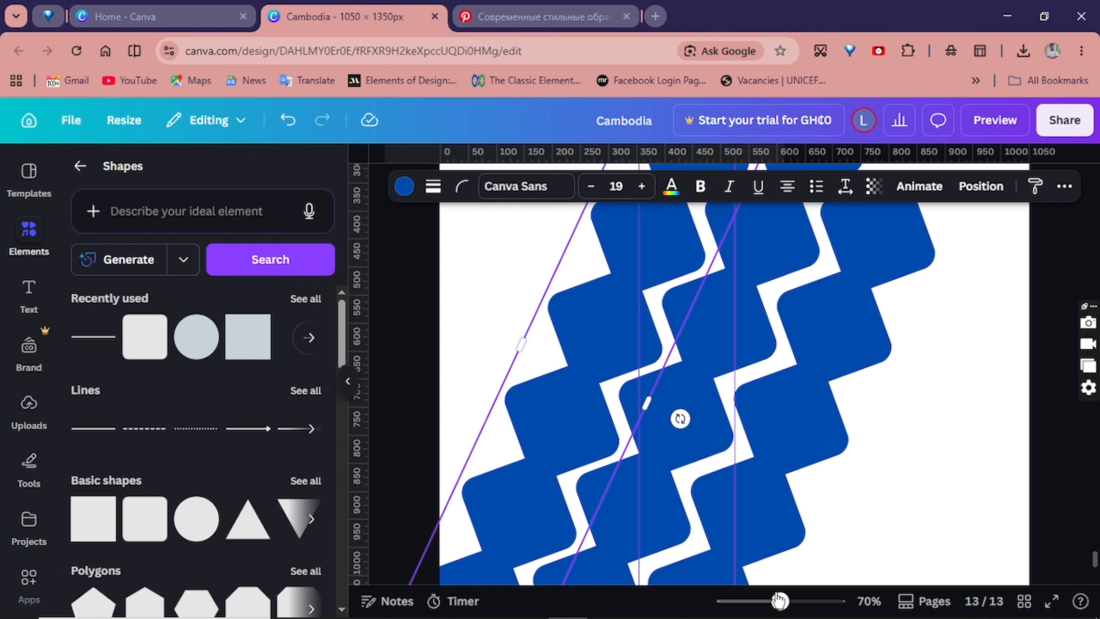
Delete the bottom diamond from both the left and the right column, leaving five diamonds in each.
{"action": "left_click_drag", "start_coordinate": [779, 601], "coordinate": [764, 602]}
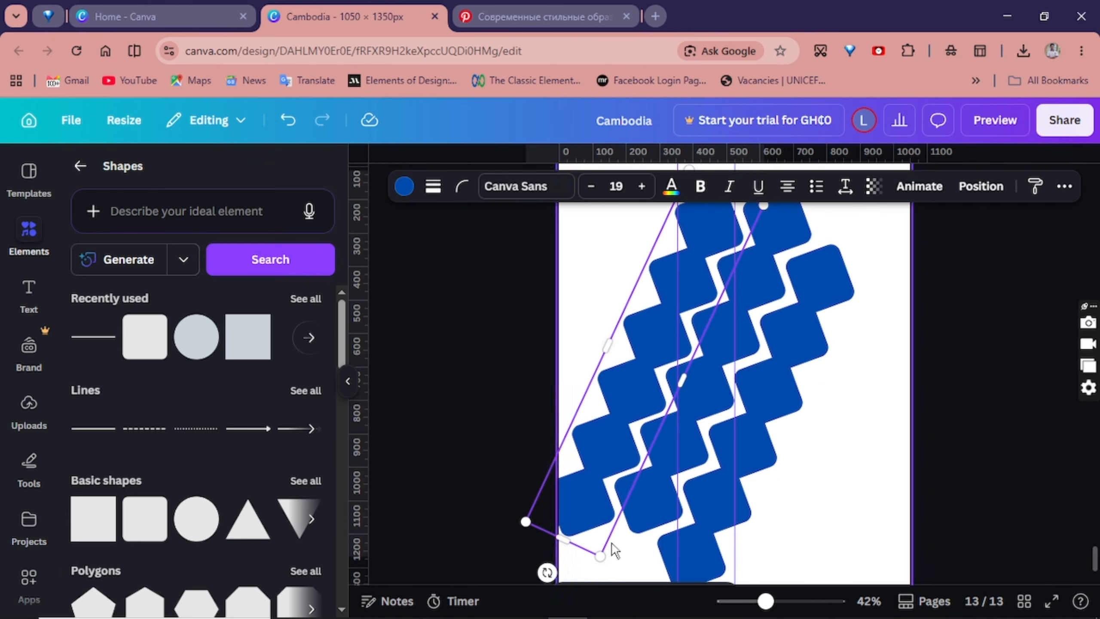
{"action": "left_click", "coordinate": [583, 518]}
{"action": "left_click", "coordinate": [704, 522]}
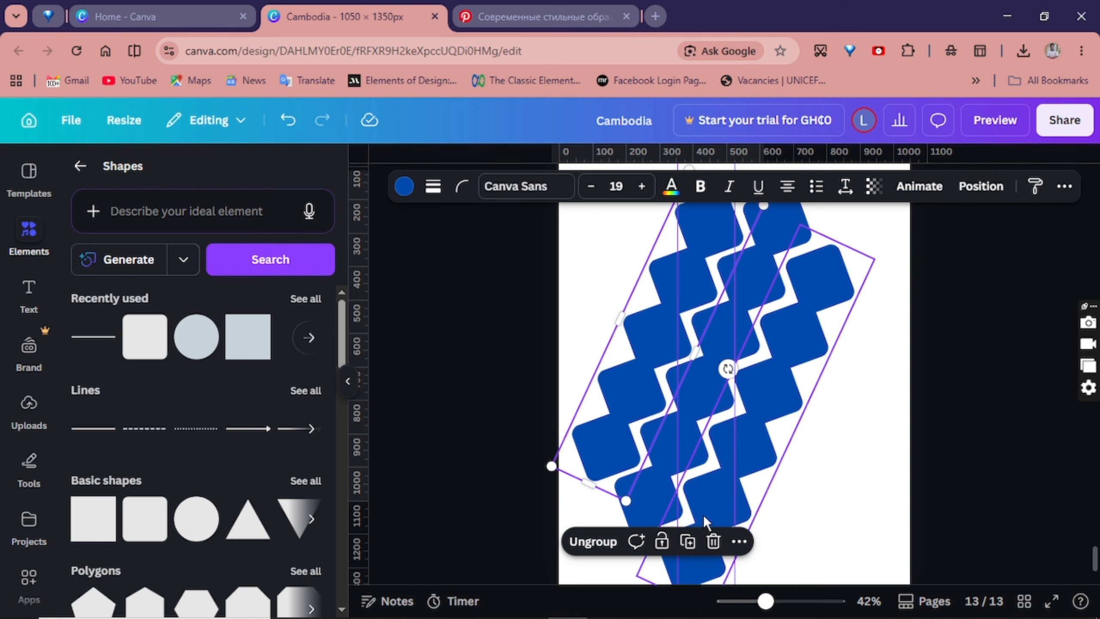
{"action": "left_click", "coordinate": [694, 566]}
{"action": "left_click", "coordinate": [754, 528]}
{"action": "key", "text": "Escape"}
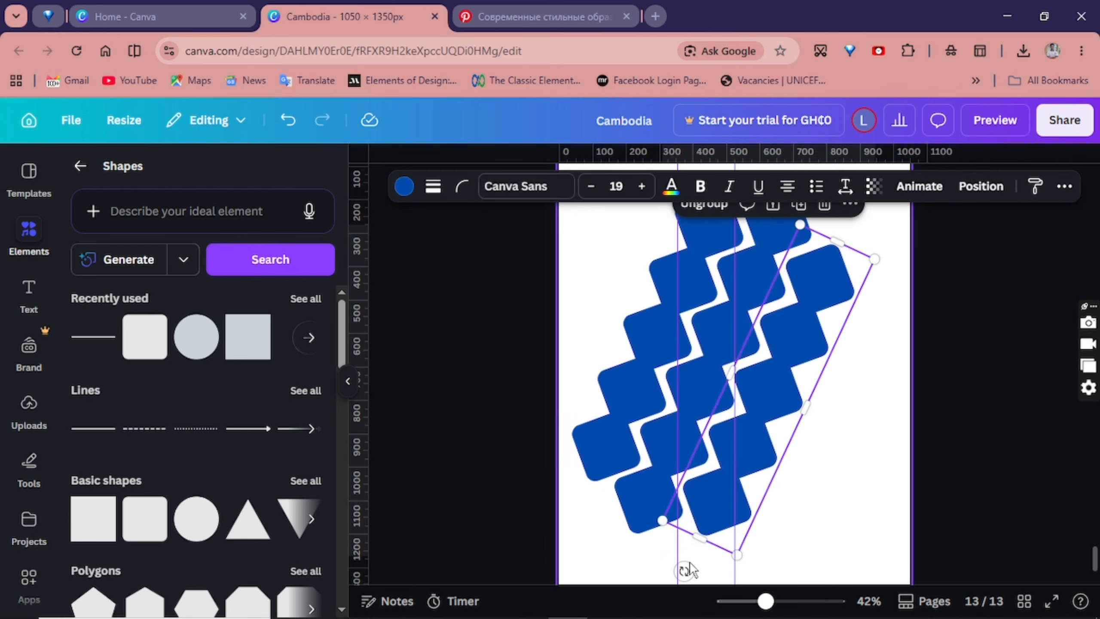
Try removing the top diamond from the left column, and undo the removal.
{"action": "scroll", "coordinate": [838, 308], "scroll_direction": "up", "scroll_amount": 3}
{"action": "left_click", "coordinate": [708, 347]}
{"action": "left_click", "coordinate": [708, 348]}
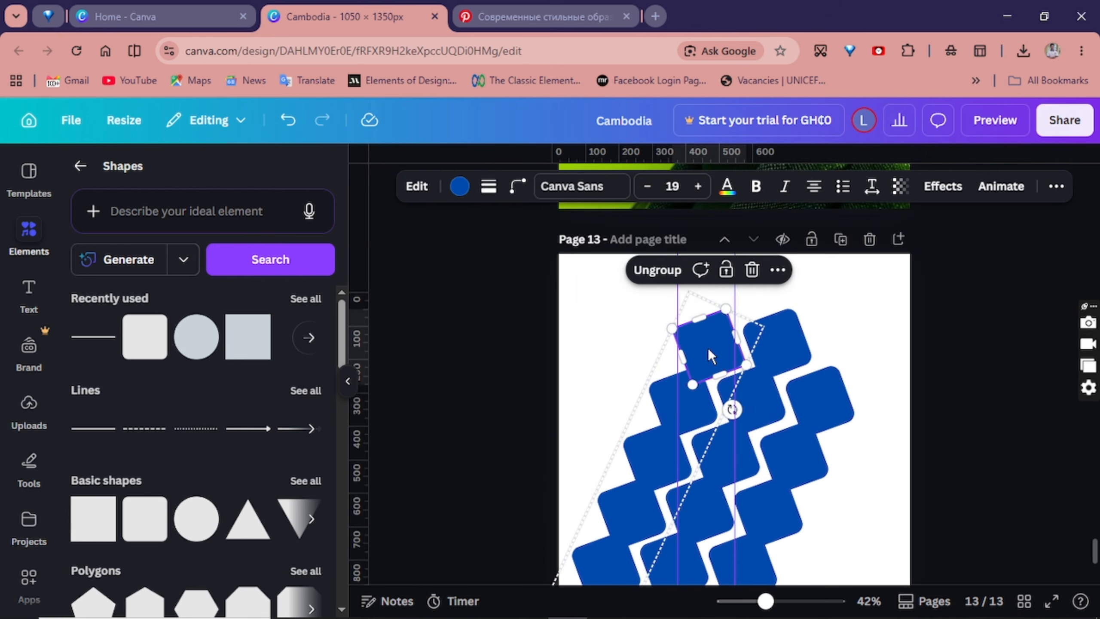
{"action": "key", "text": "Escape"}
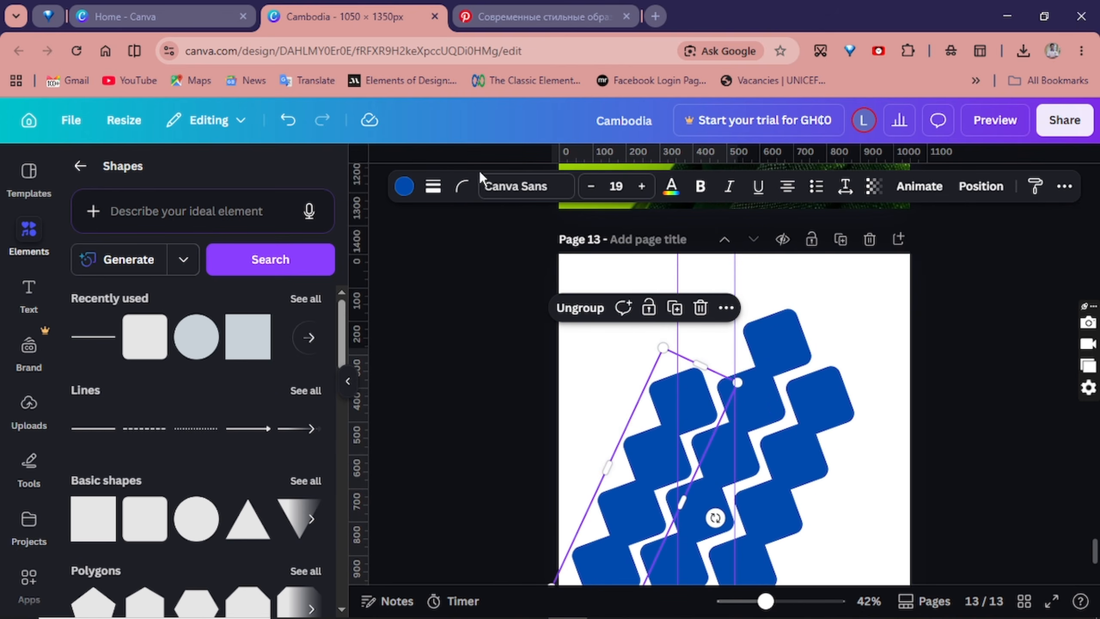
{"action": "key", "text": "ctrl+z"}
{"action": "scroll", "coordinate": [655, 423], "scroll_direction": "down", "scroll_amount": 3}
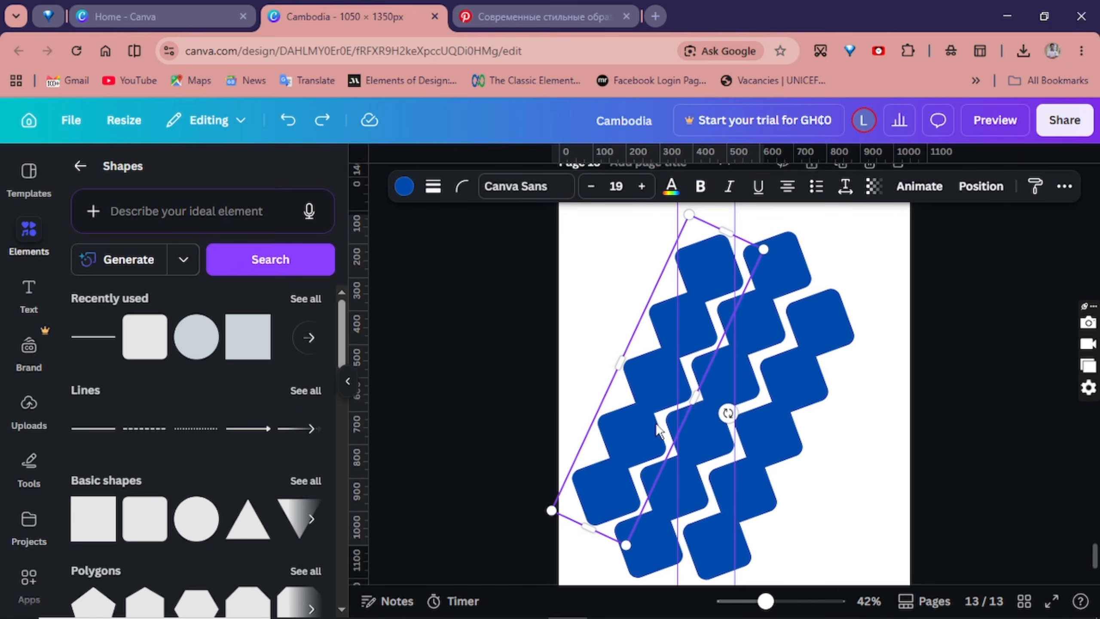
{"action": "key", "text": "ctrl+y"}
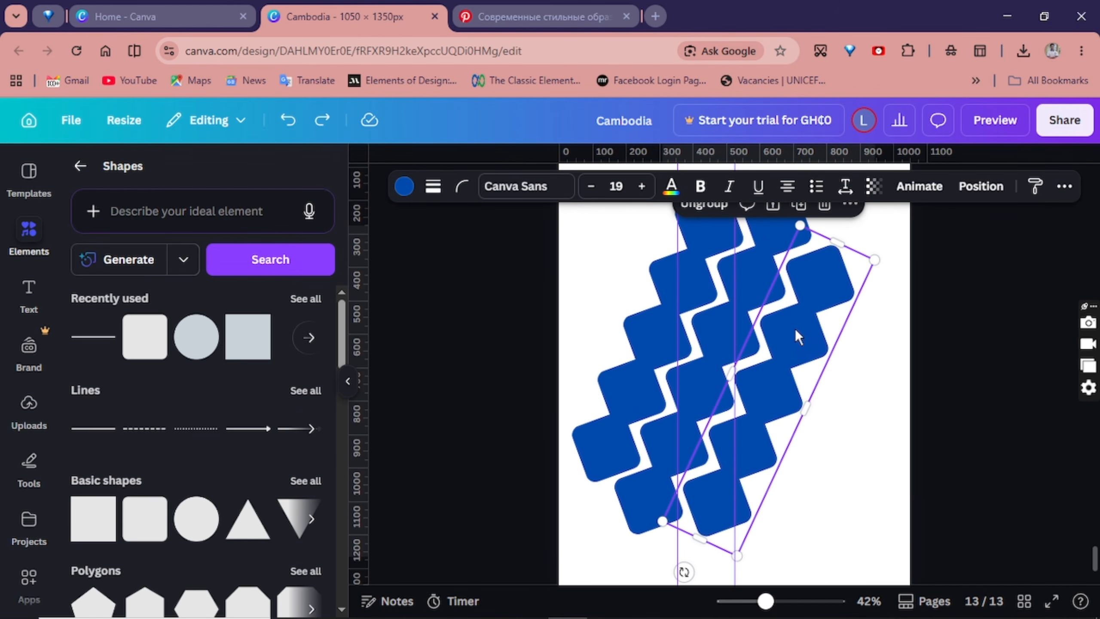
Duplicate the right column farther right and delete the copy's bottom diamond, leaving four diamonds.
{"action": "left_click_drag", "start_coordinate": [803, 380], "coordinate": [838, 428]}
{"action": "left_click", "coordinate": [757, 553]}
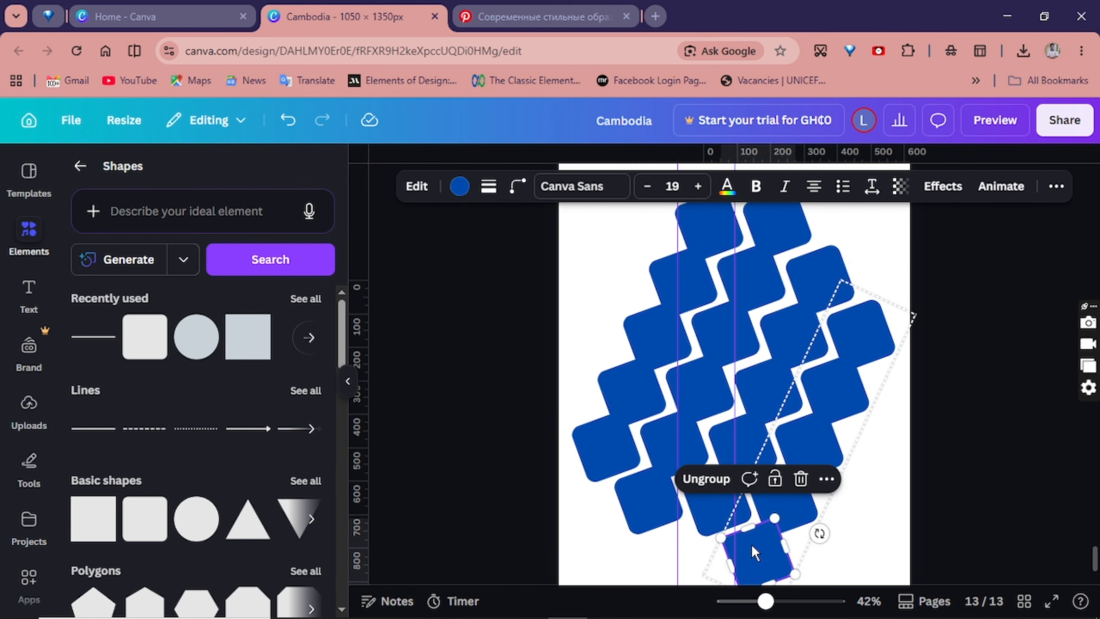
{"action": "left_click", "coordinate": [749, 558]}
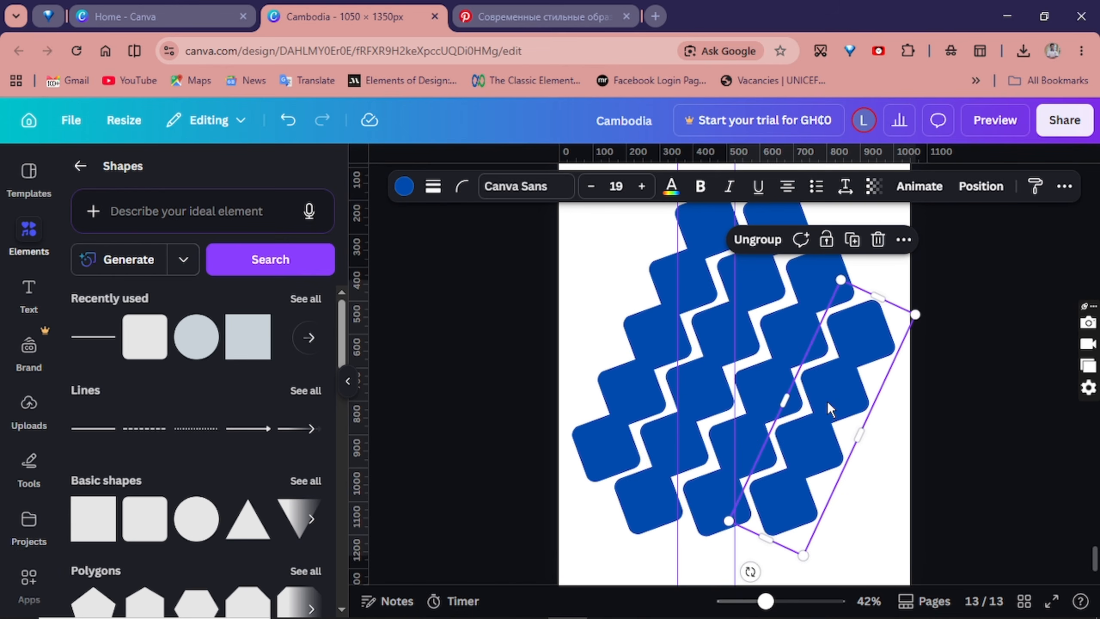
Duplicate the four-diamond column to the far left of the pattern, aligned beside the existing left column.
{"action": "left_click_drag", "start_coordinate": [828, 409], "coordinate": [606, 313]}
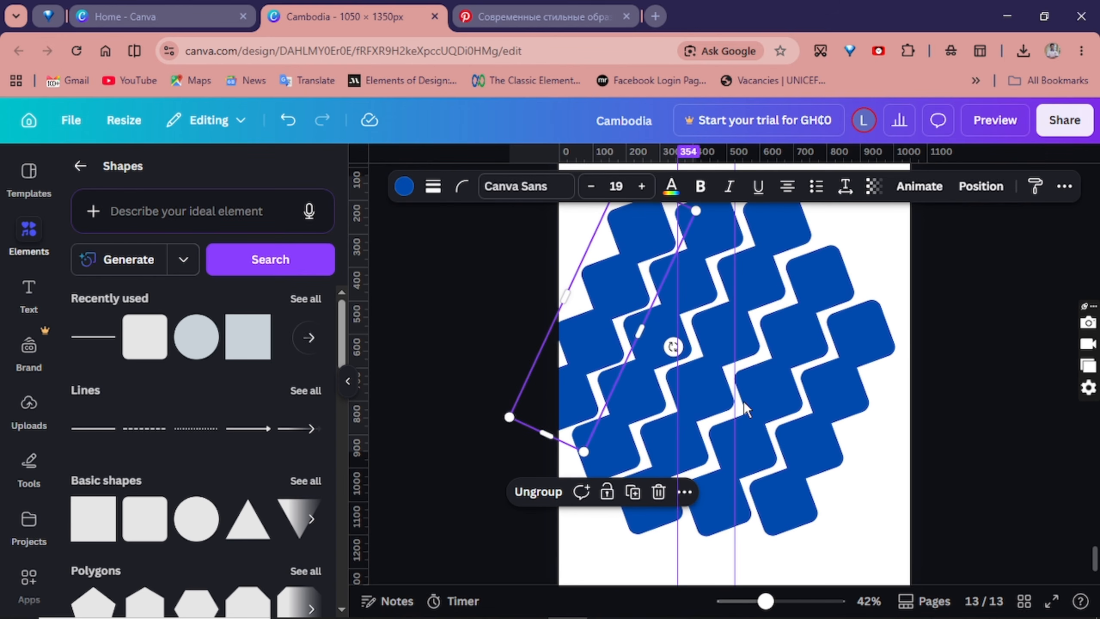
{"action": "left_click", "coordinate": [970, 442]}
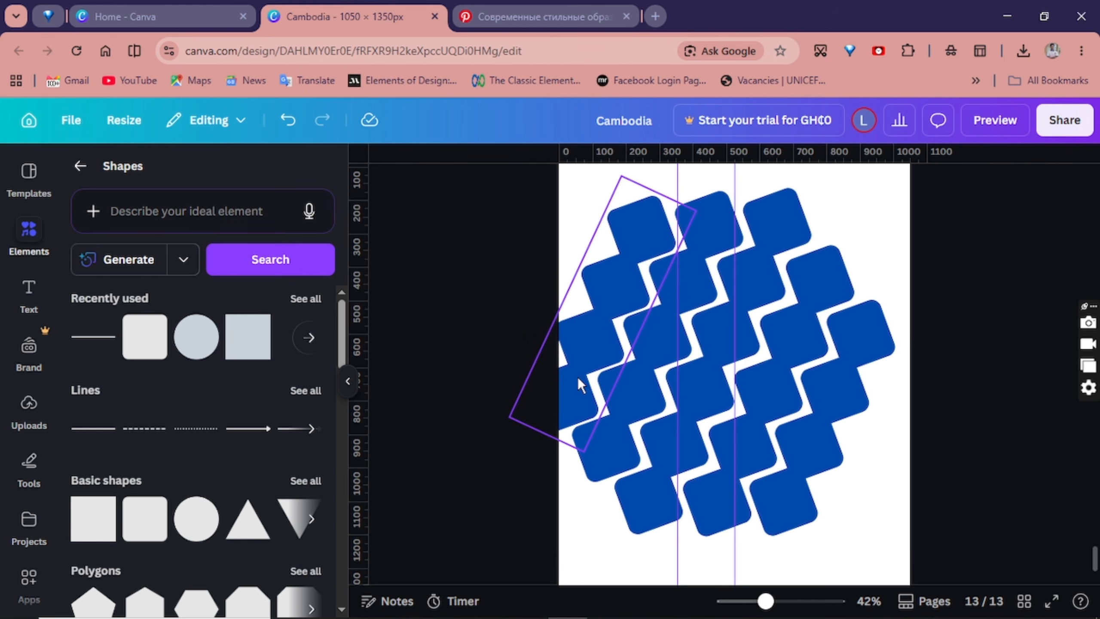
{"action": "left_click", "coordinate": [571, 403]}
{"action": "key", "text": "ctrl+z"}
Group all five columns, scale the group down to about 861 × 1,026, and move it within the page edges.
{"action": "scroll", "coordinate": [609, 255], "scroll_direction": "up", "scroll_amount": 2}
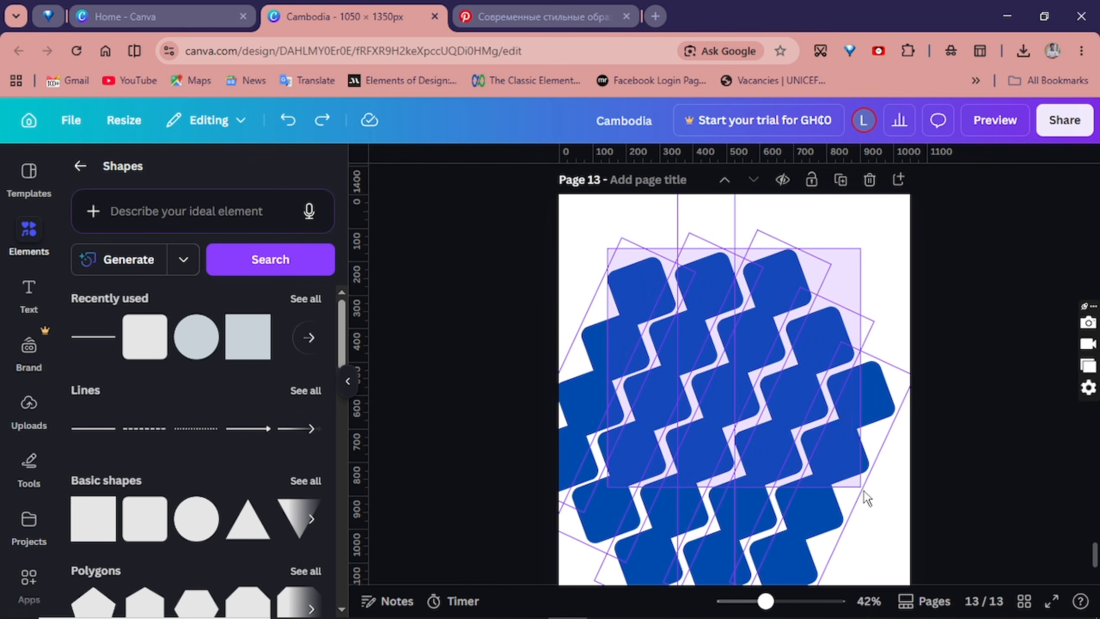
{"action": "left_click", "coordinate": [608, 256]}
{"action": "left_click", "coordinate": [633, 263]}
{"action": "left_click_drag", "start_coordinate": [609, 329], "coordinate": [643, 345]}
{"action": "left_click_drag", "start_coordinate": [969, 332], "coordinate": [926, 358]}
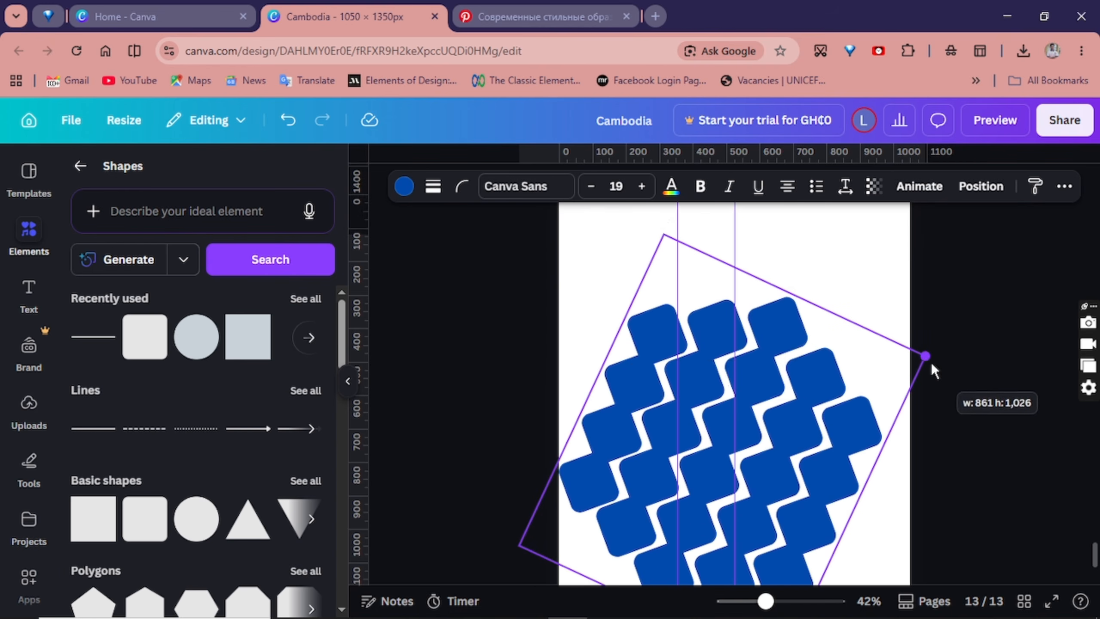
{"action": "left_click_drag", "start_coordinate": [767, 407], "coordinate": [778, 388]}
{"action": "scroll", "coordinate": [964, 452], "scroll_direction": "down", "scroll_amount": 3}
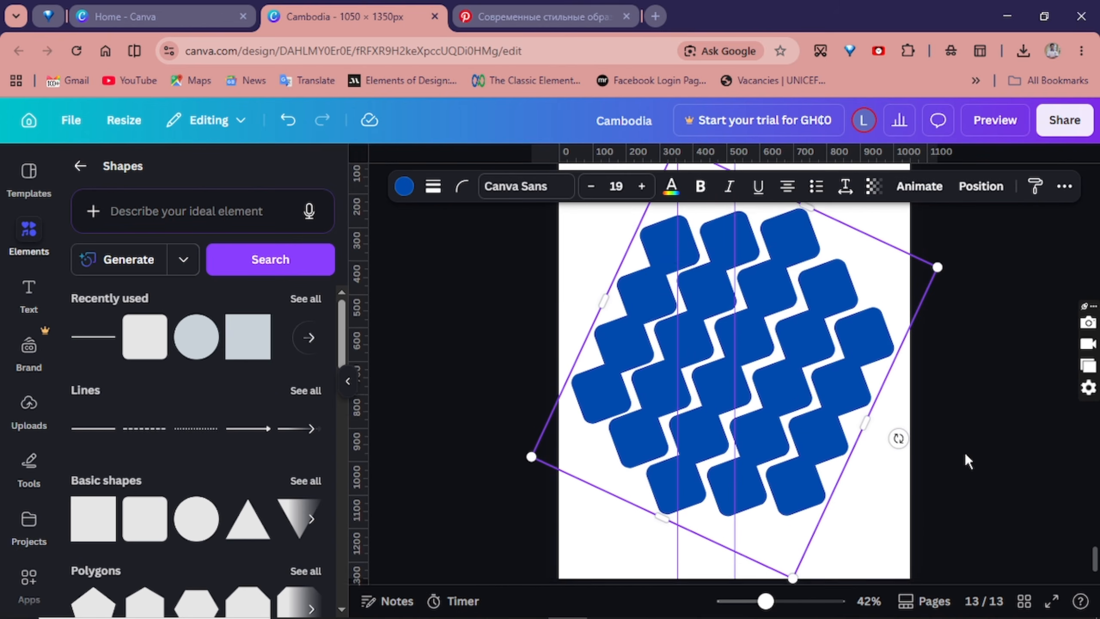
Nudge the grouped diamond pattern slightly upward, keeping it horizontally centered on page 13, and deselect it.
{"action": "left_click_drag", "start_coordinate": [766, 601], "coordinate": [755, 602]}
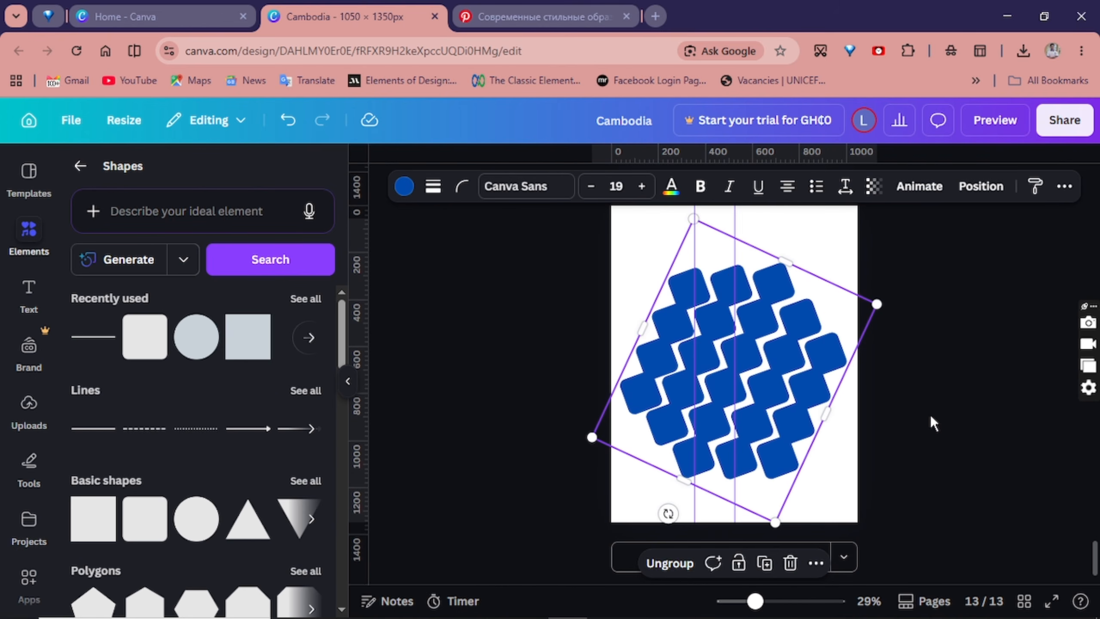
{"action": "scroll", "coordinate": [775, 416], "scroll_direction": "up", "scroll_amount": 2}
{"action": "left_click", "coordinate": [936, 429]}
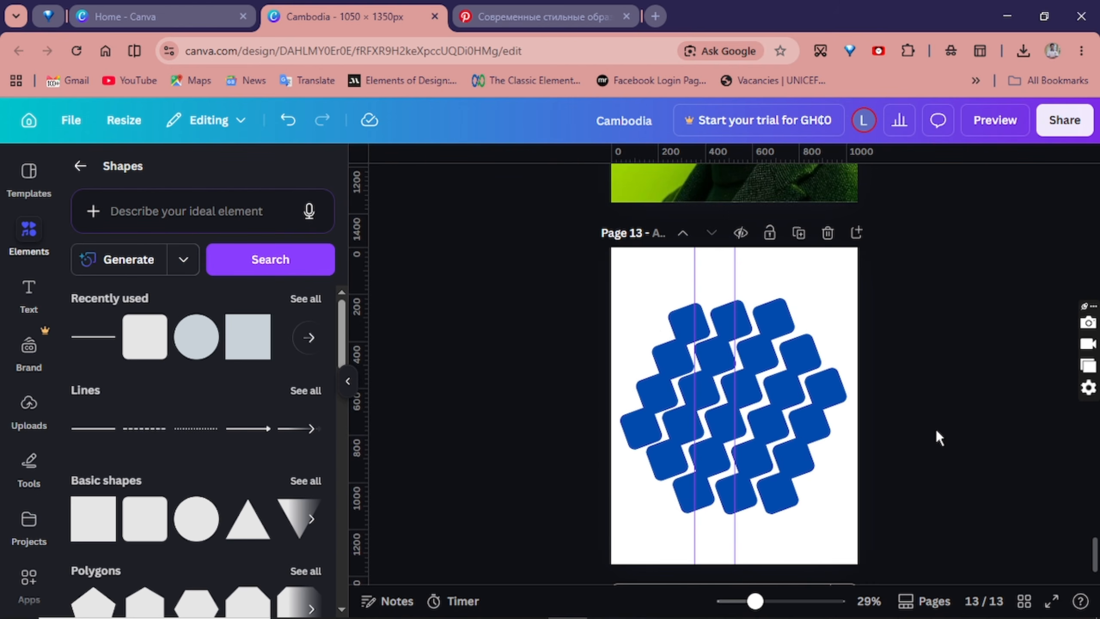
{"action": "left_click", "coordinate": [744, 377]}
{"action": "mouse_move", "coordinate": [745, 377]}
{"action": "left_mouse_down"}
{"action": "mouse_move", "coordinate": [740, 360]}
{"action": "mouse_move", "coordinate": [743, 377]}
{"action": "left_mouse_up"}
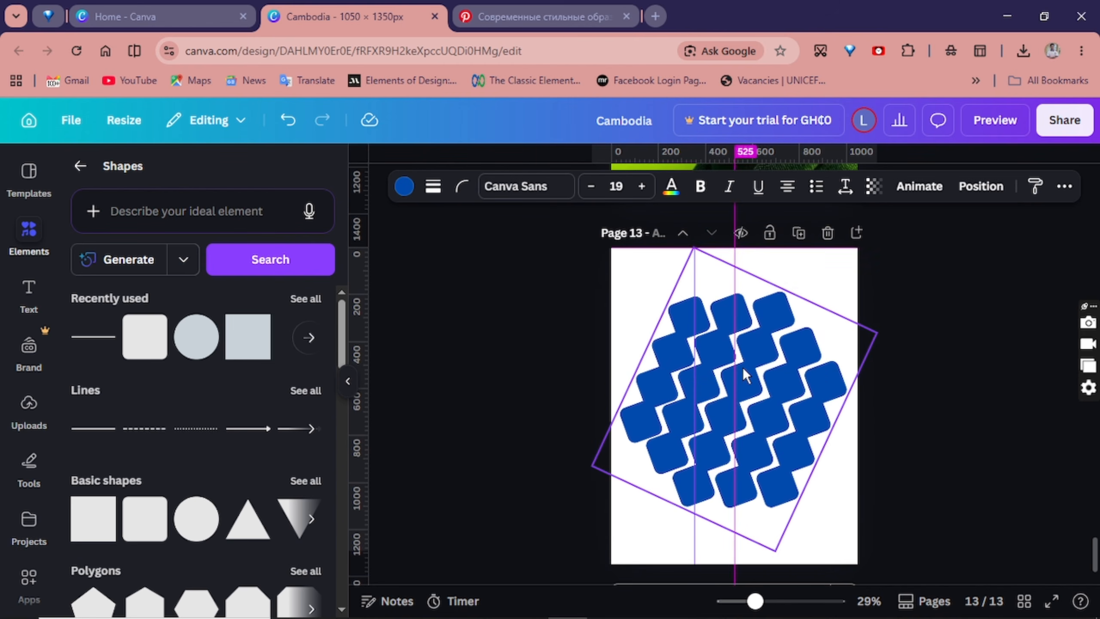
{"action": "left_click", "coordinate": [880, 457]}
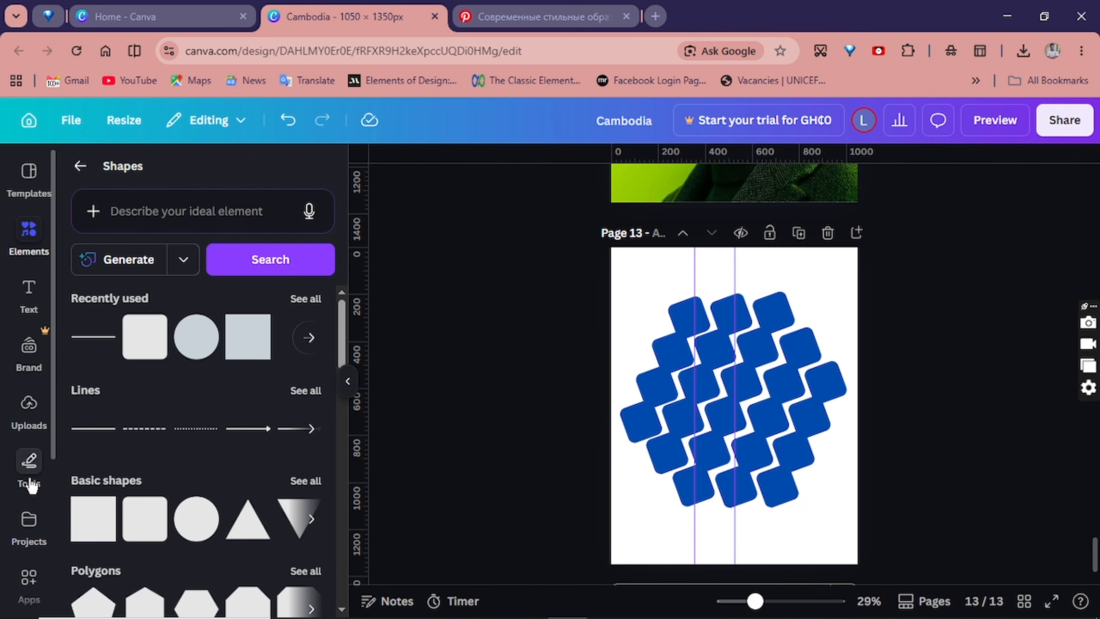
Open the Shape Cutout app from the app search results.
{"action": "left_click", "coordinate": [29, 579]}
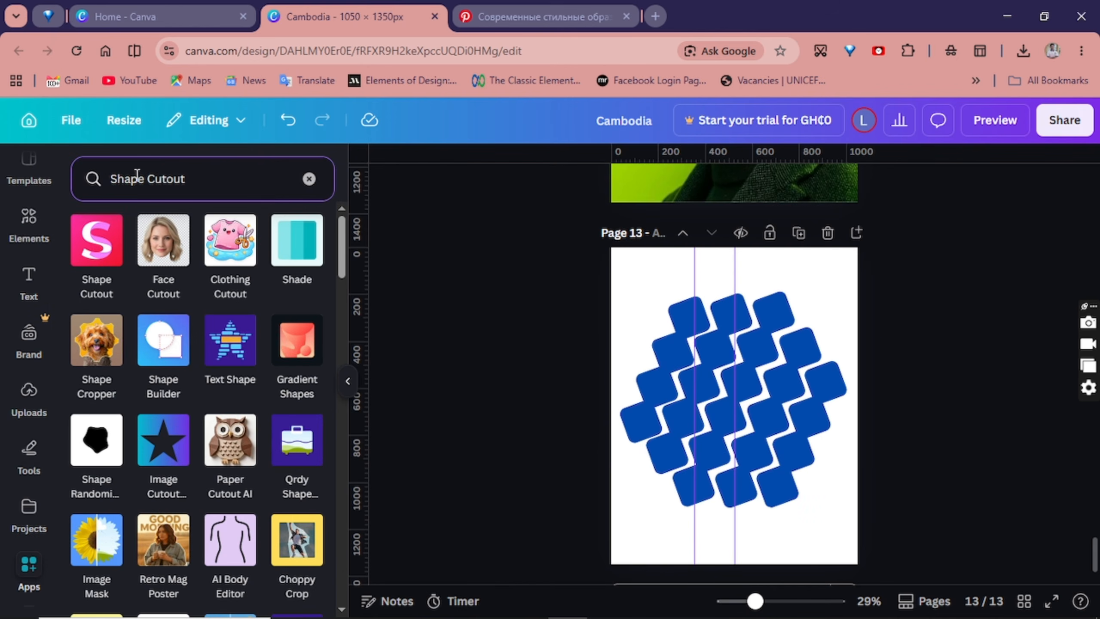
{"action": "left_click", "coordinate": [189, 177]}
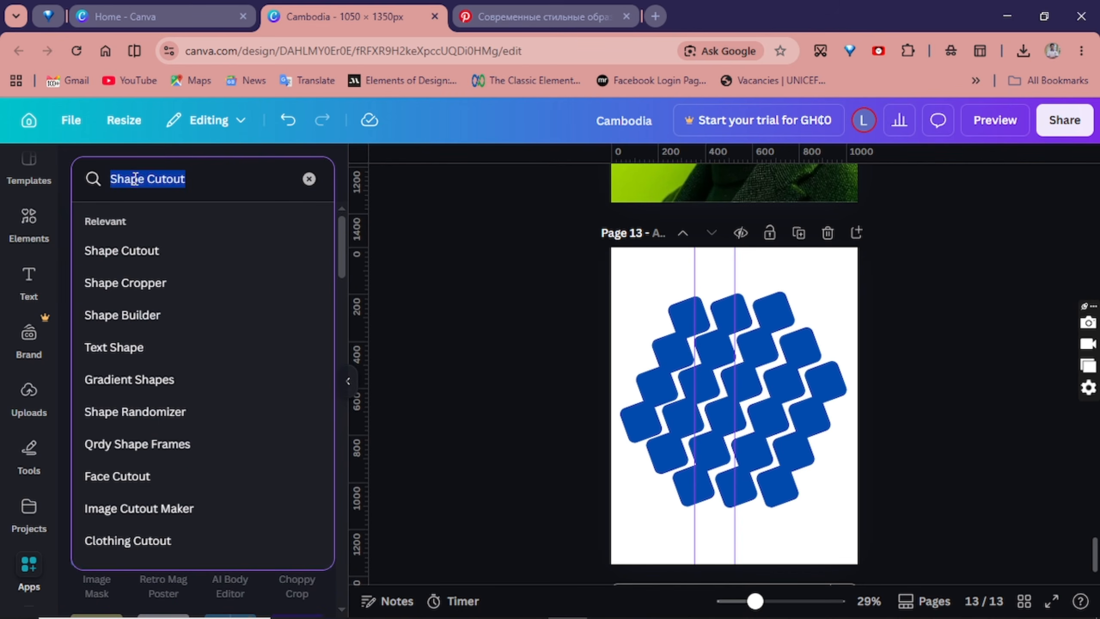
{"action": "key", "text": "Escape"}
{"action": "left_click", "coordinate": [93, 245]}
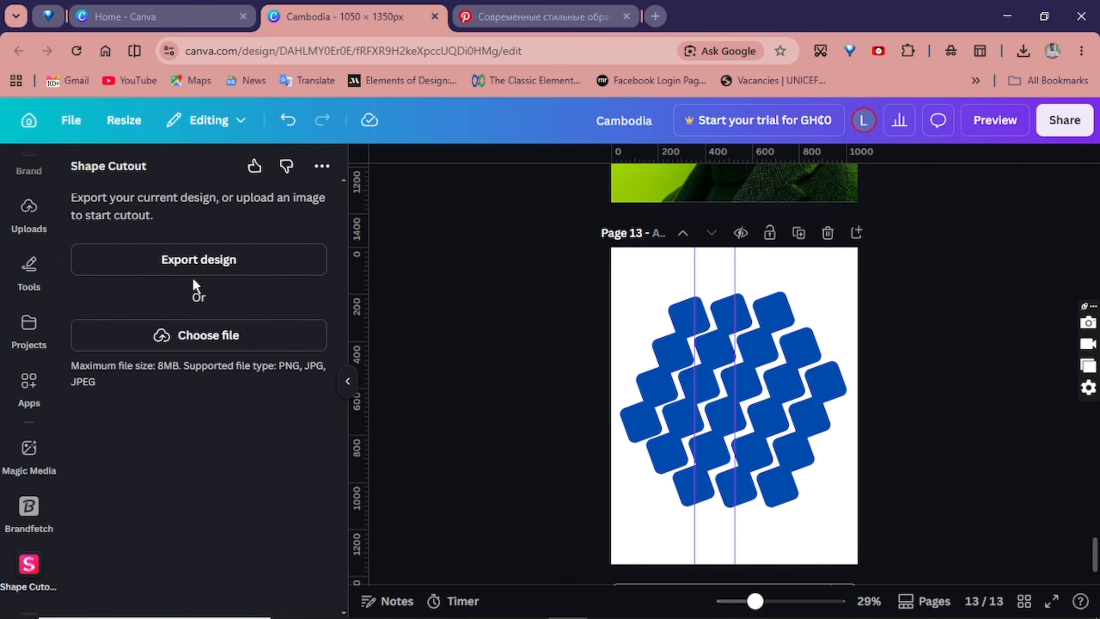
Export only page 13 to Shape Cutout and highlight all the blue diamonds as the area to cut out.
{"action": "left_click", "coordinate": [218, 260]}
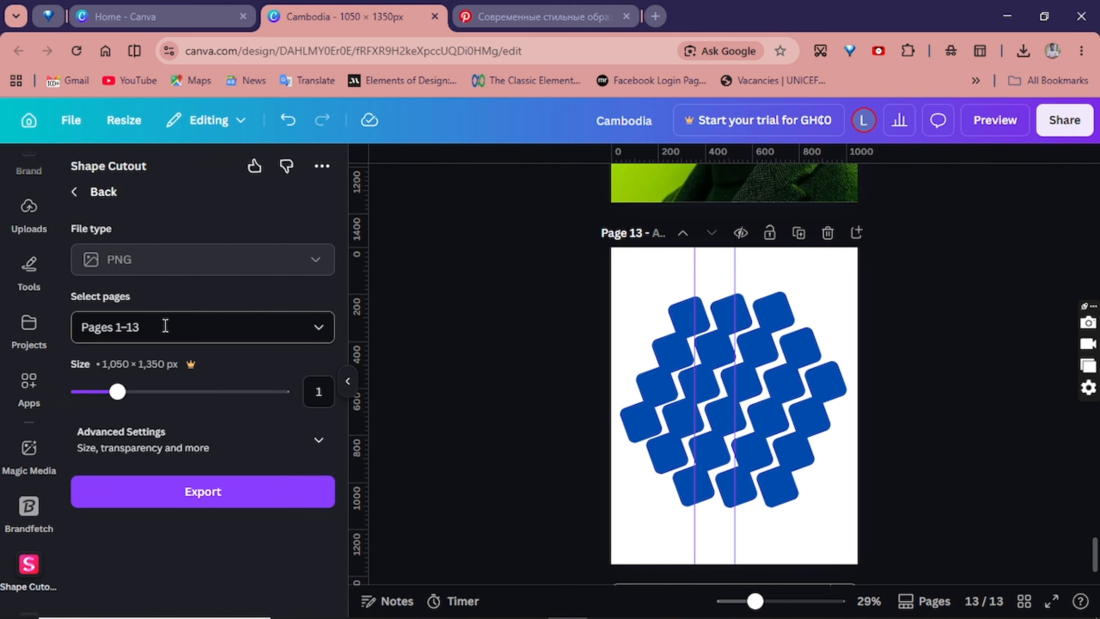
{"action": "left_click", "coordinate": [165, 326]}
{"action": "left_click", "coordinate": [187, 404]}
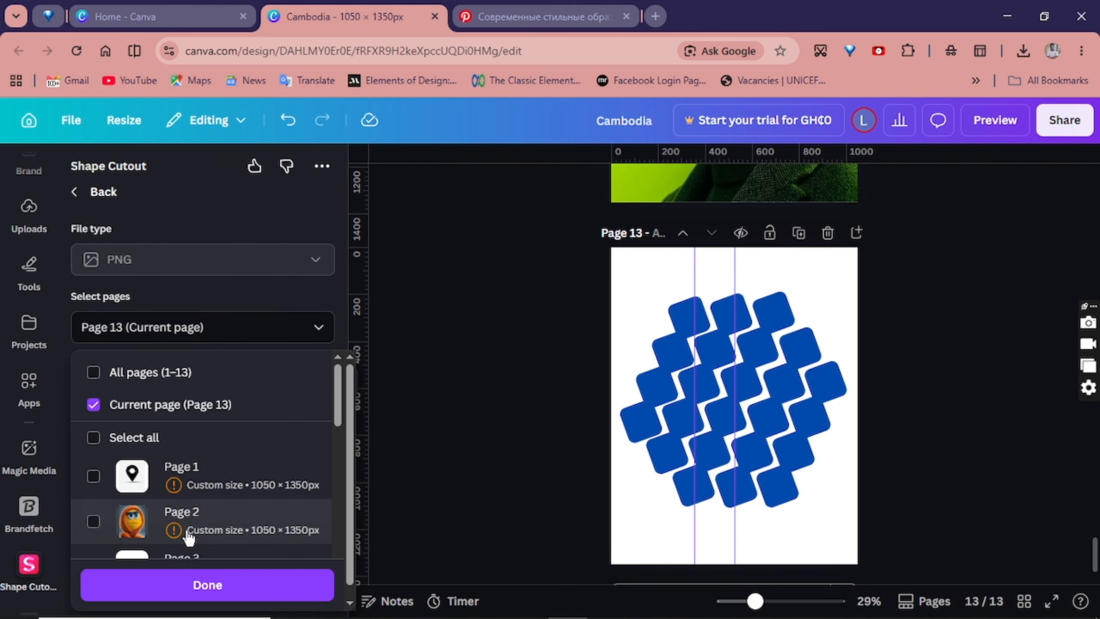
{"action": "scroll", "coordinate": [190, 542], "scroll_direction": "down", "scroll_amount": 1}
{"action": "left_click", "coordinate": [182, 587]}
{"action": "left_click", "coordinate": [225, 494]}
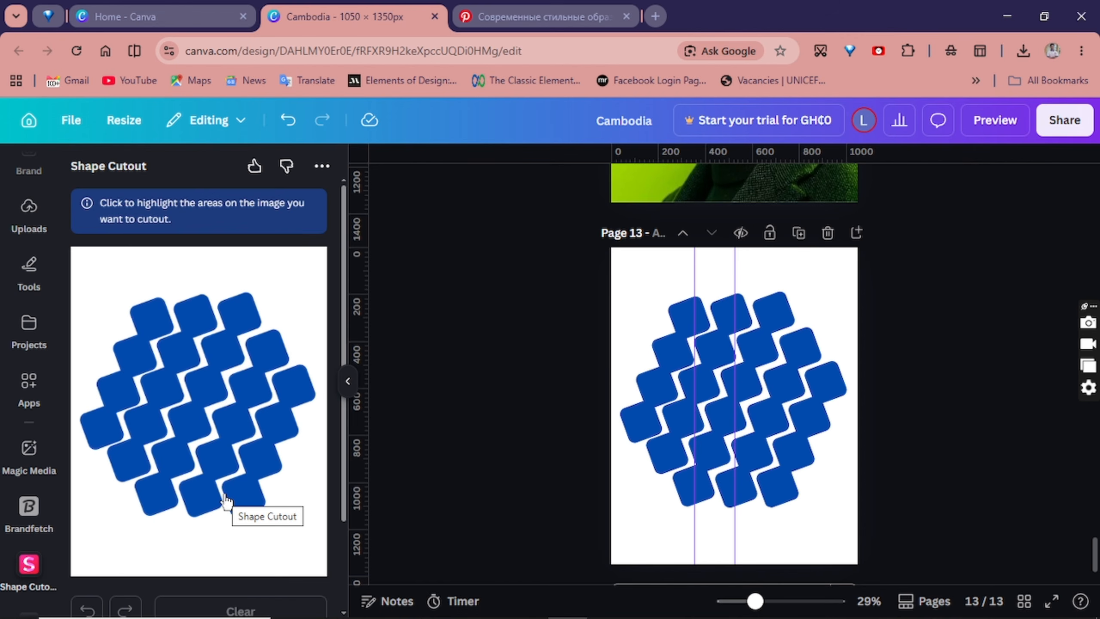
{"action": "left_click", "coordinate": [136, 417]}
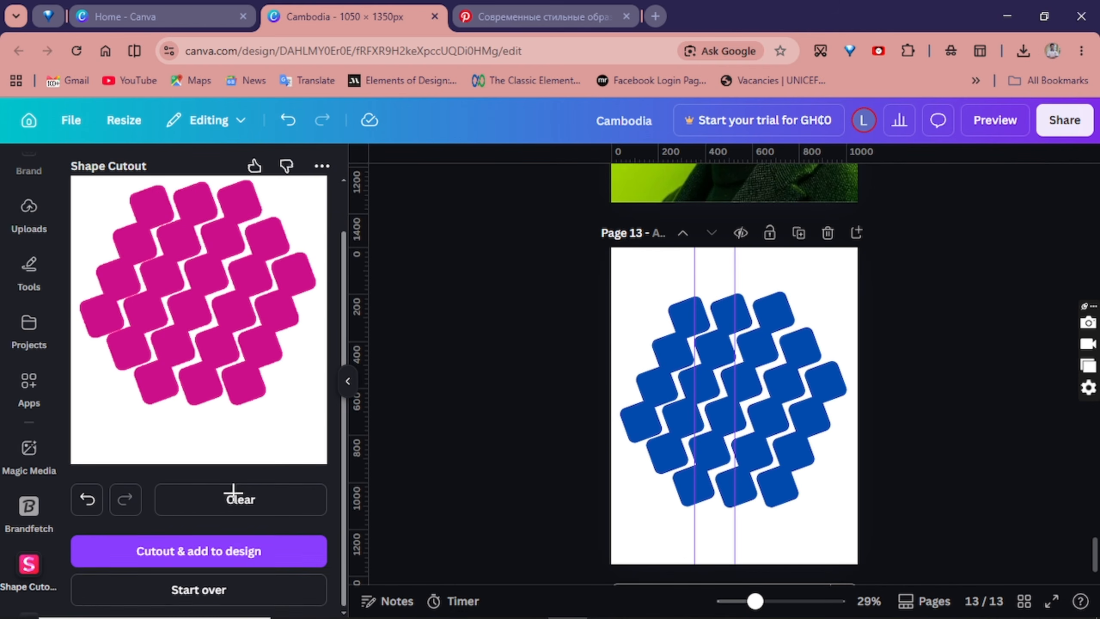
{"action": "left_click", "coordinate": [202, 549]}
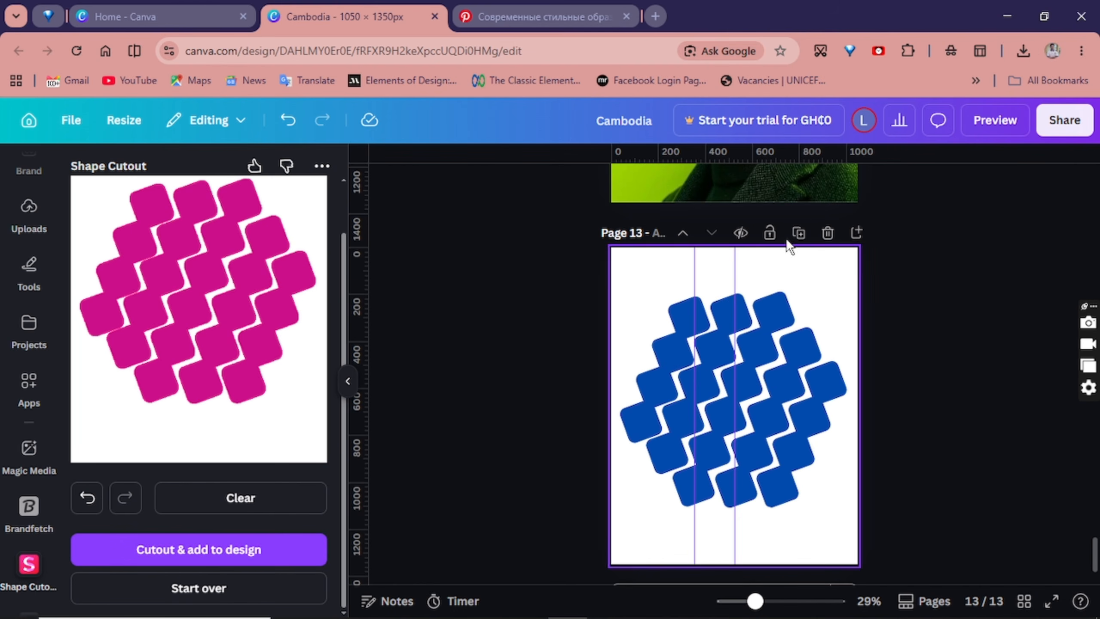
Duplicate page 13 and delete the grouped diamond pattern from the copy, leaving page 14 blank.
{"action": "left_click", "coordinate": [799, 234]}
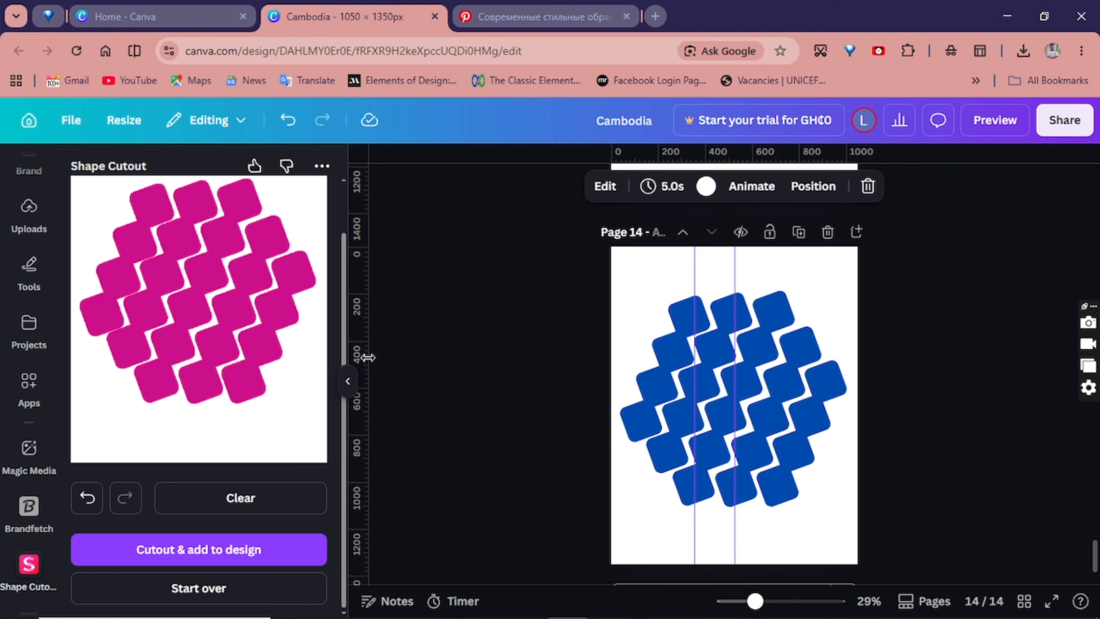
{"action": "left_click", "coordinate": [689, 374]}
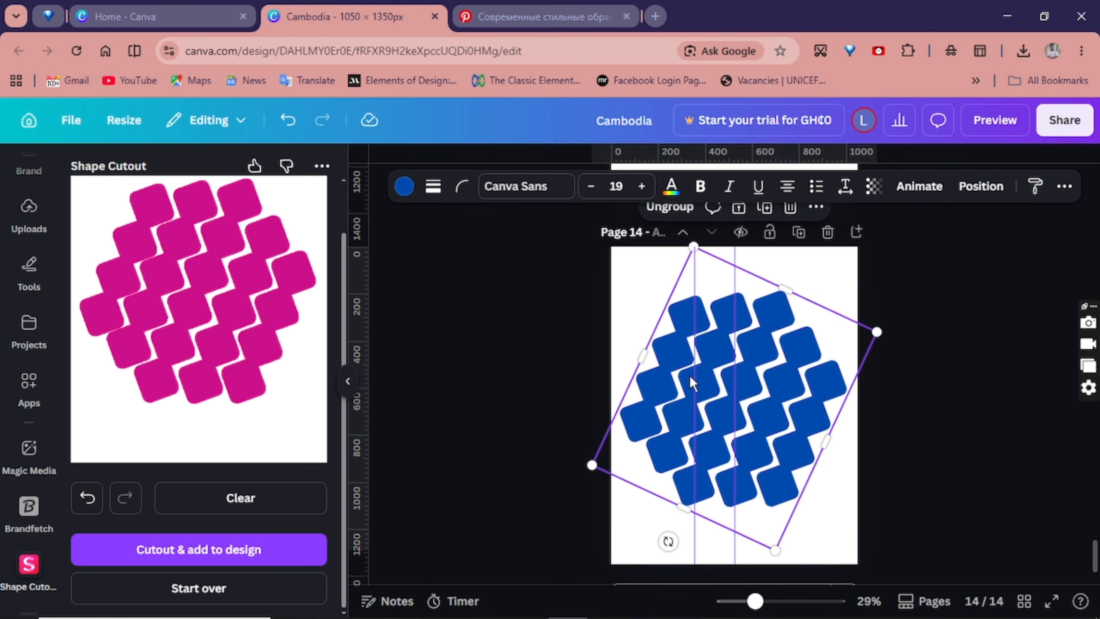
{"action": "key", "text": "Delete"}
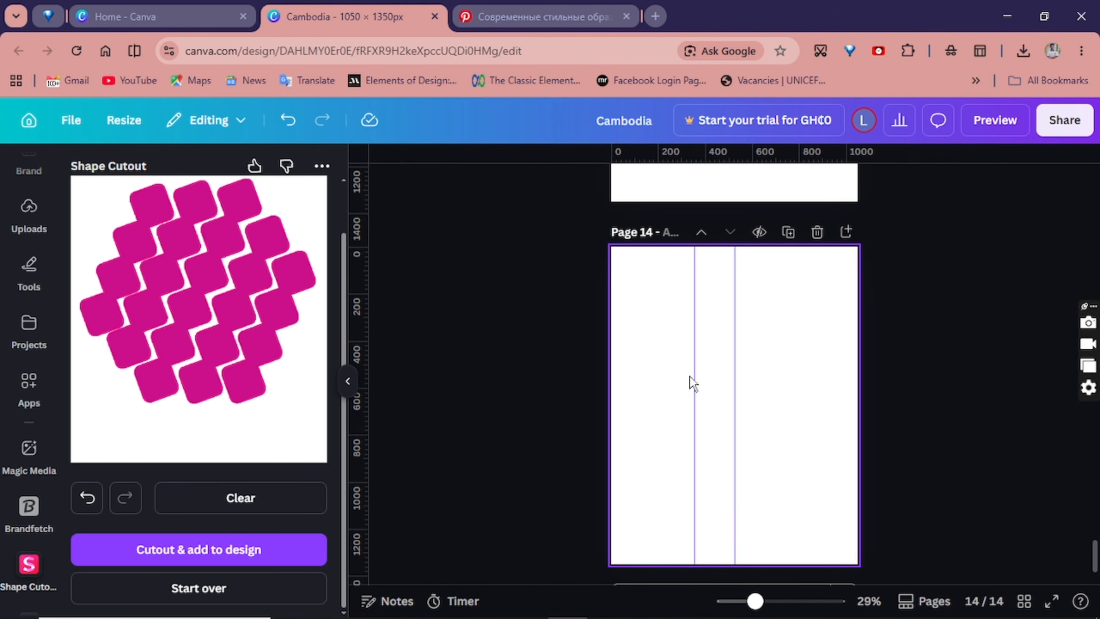
Generate the cutout from the highlighted diamonds, add it to page 14 and shift it slightly sideways.
{"action": "left_click", "coordinate": [210, 550]}
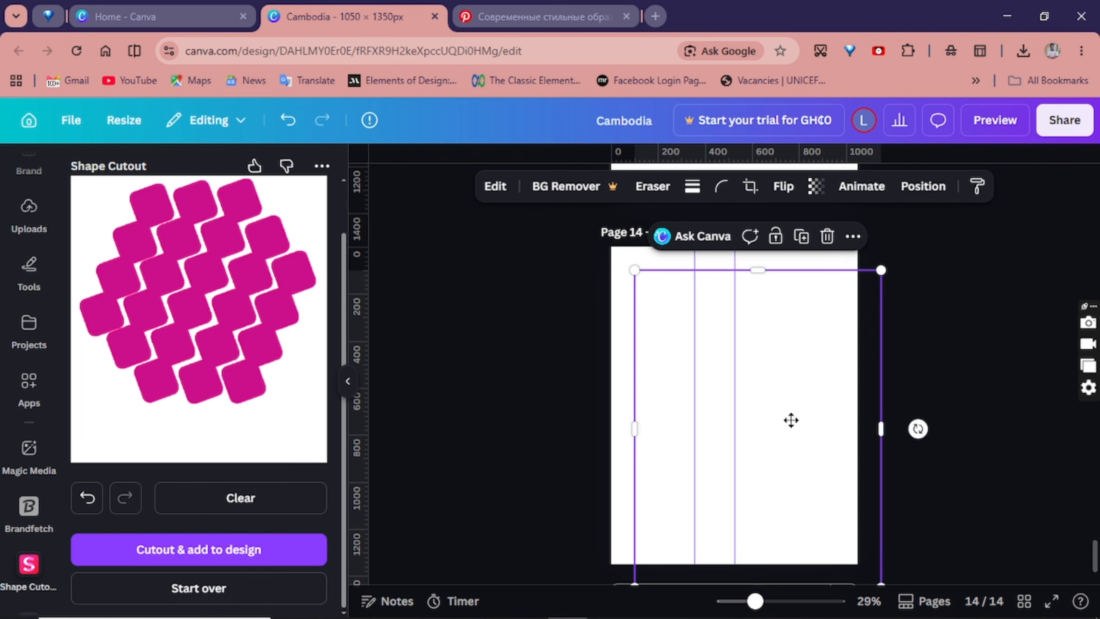
{"action": "left_click", "coordinate": [778, 406]}
{"action": "left_click", "coordinate": [818, 432]}
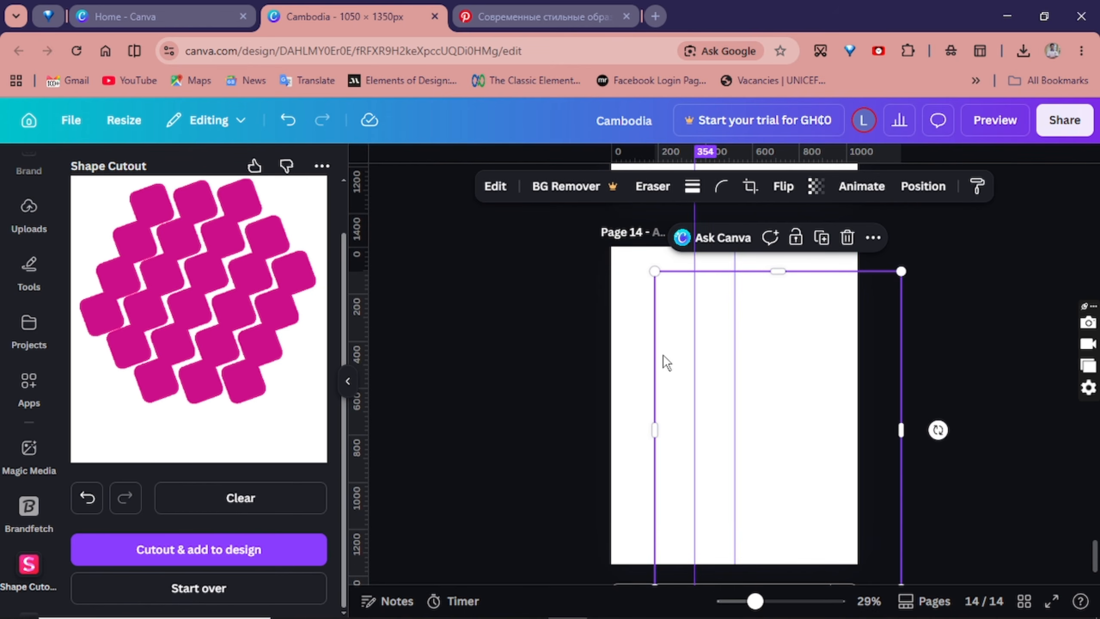
Set page 14's background to black and move the white cutout over it so it spans the page width.
{"action": "left_click", "coordinate": [632, 344]}
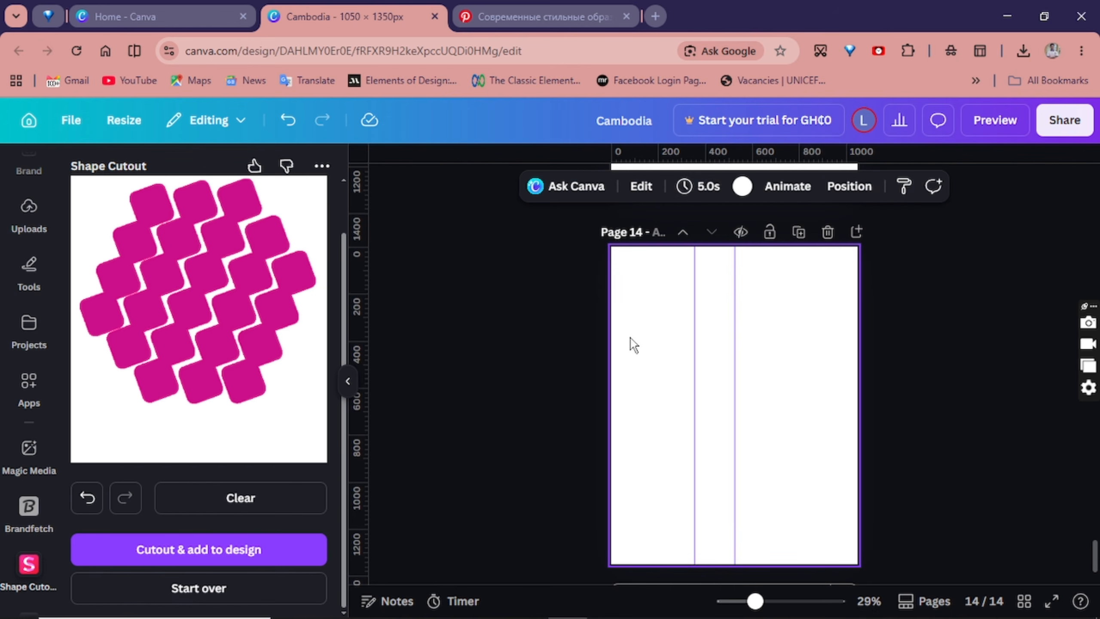
{"action": "left_click", "coordinate": [742, 186]}
{"action": "left_click", "coordinate": [160, 343]}
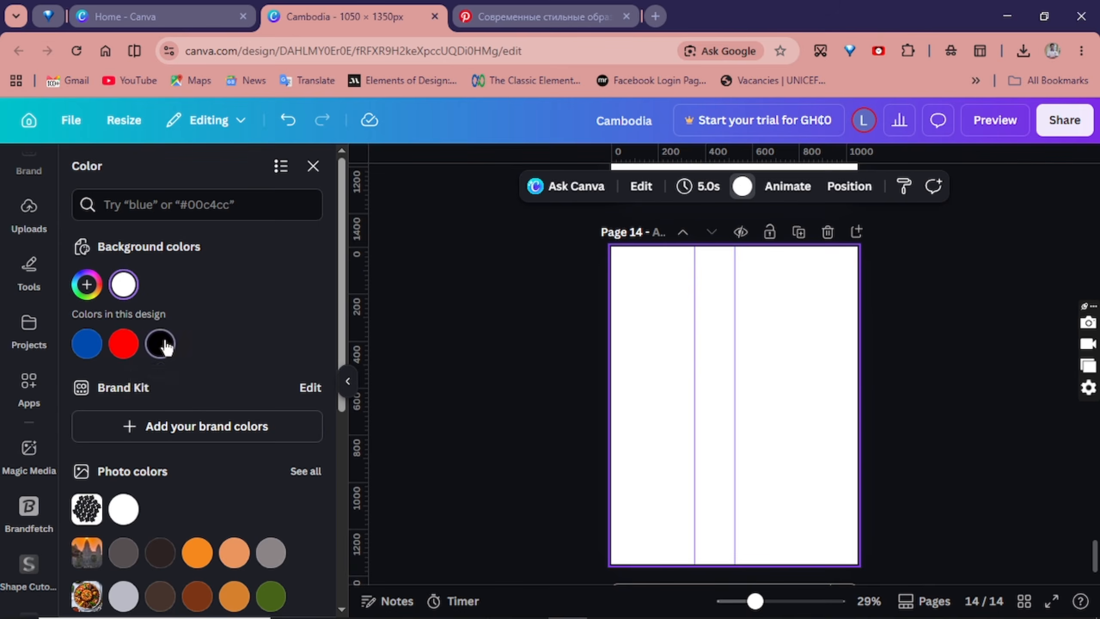
{"action": "left_click_drag", "start_coordinate": [760, 429], "coordinate": [713, 390]}
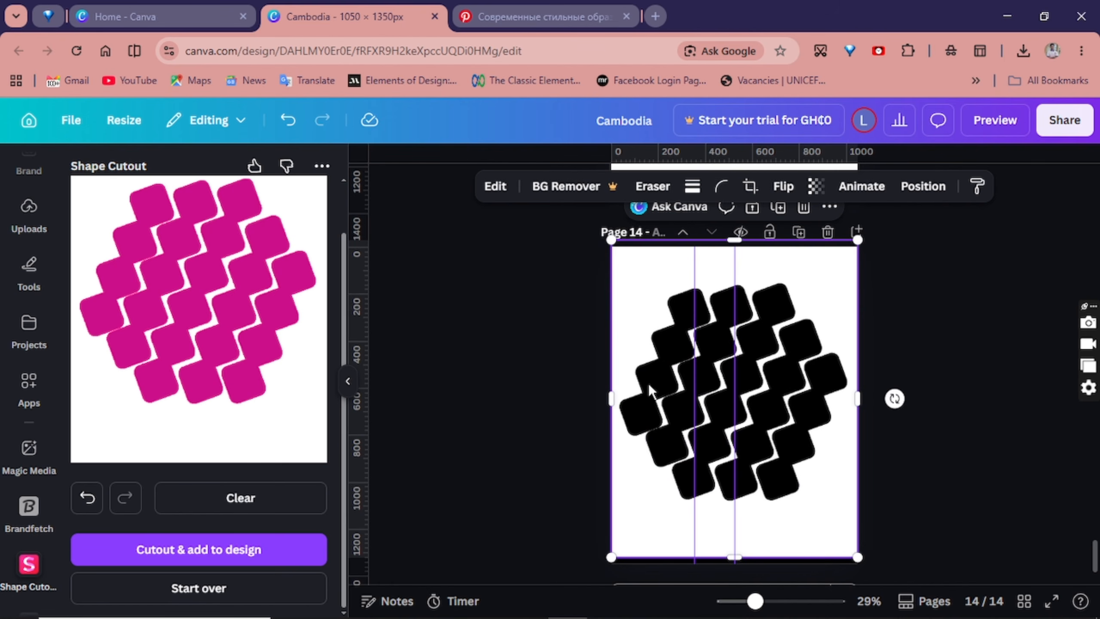
Add the uploaded portrait with the yellow and pink backdrop to page 14 and make it the page background.
{"action": "left_click", "coordinate": [28, 212]}
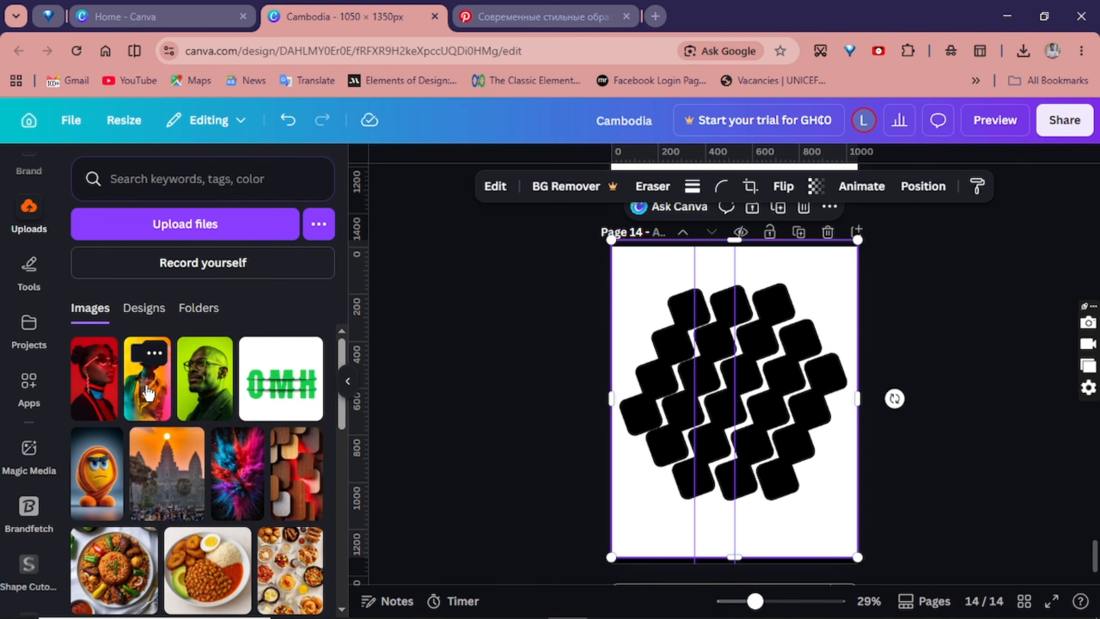
{"action": "left_click", "coordinate": [147, 392]}
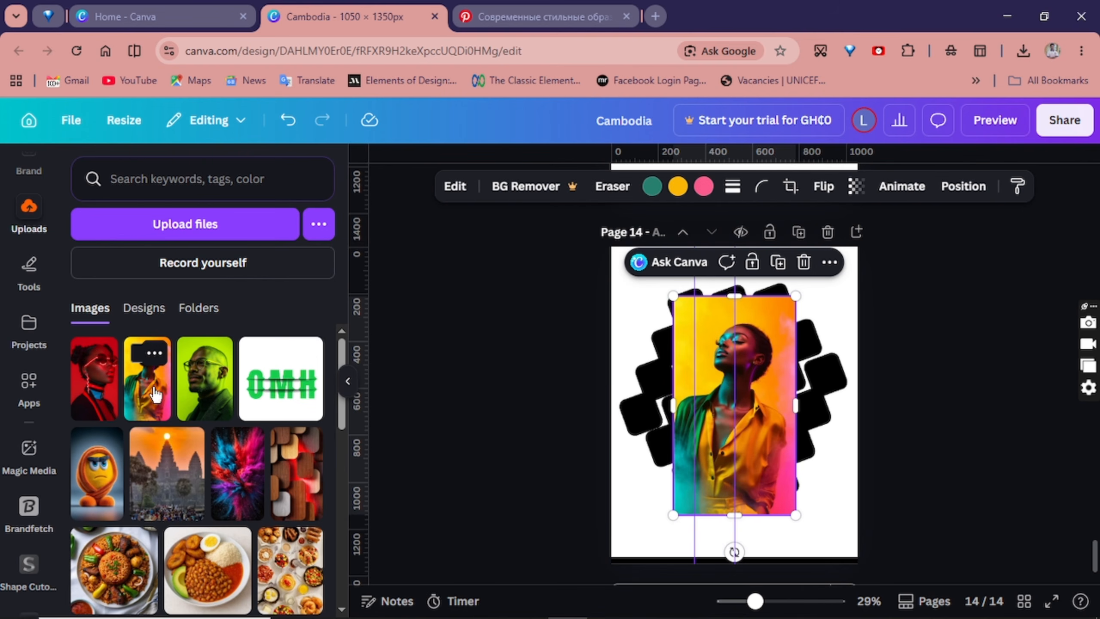
{"action": "right_click", "coordinate": [753, 410]}
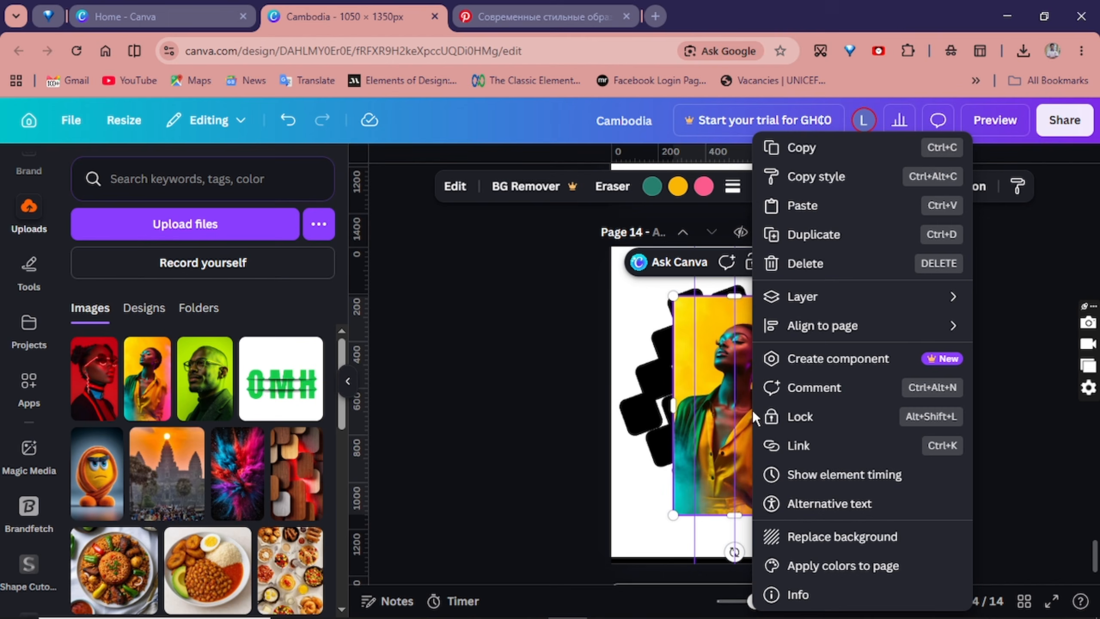
{"action": "left_click", "coordinate": [851, 539]}
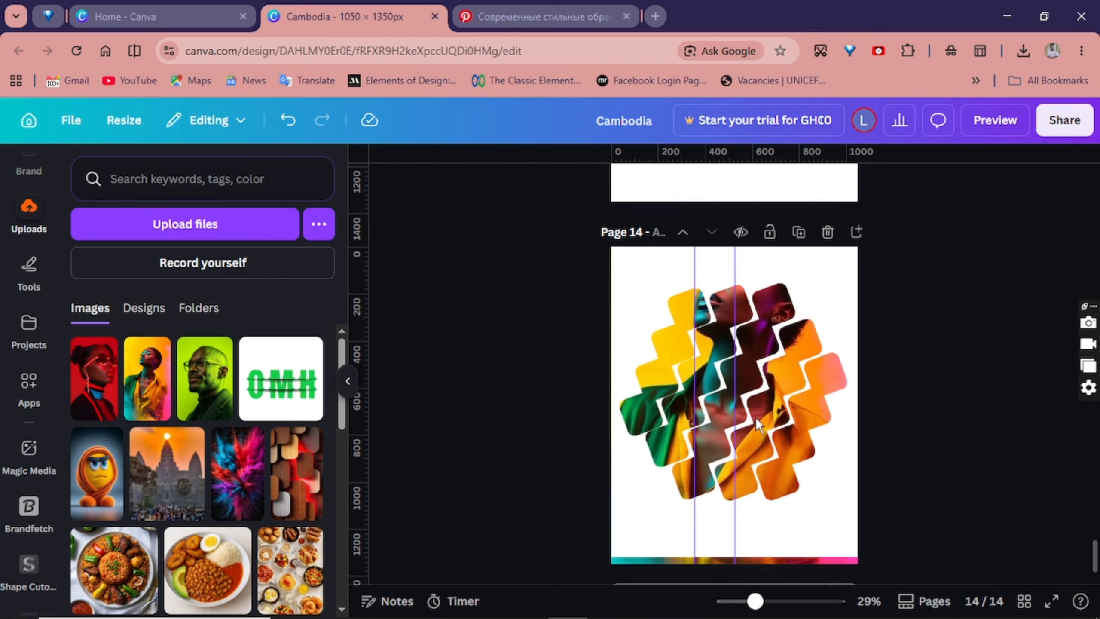
Resize the white diamond cutout slightly larger than page 14 so the diamonds nearly fill the page width, and deselect it.
{"action": "left_click_drag", "start_coordinate": [755, 412], "coordinate": [799, 409]}
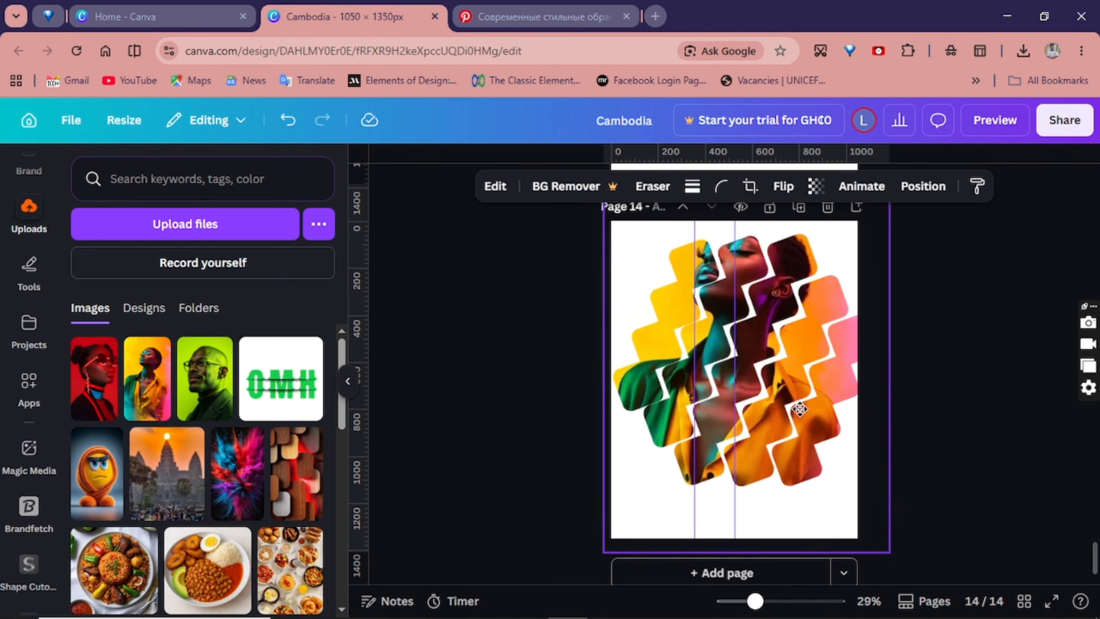
{"action": "left_click_drag", "start_coordinate": [888, 554], "coordinate": [879, 543]}
{"action": "scroll", "coordinate": [932, 351], "scroll_direction": "up", "scroll_amount": 3}
{"action": "left_click_drag", "start_coordinate": [880, 294], "coordinate": [868, 313]}
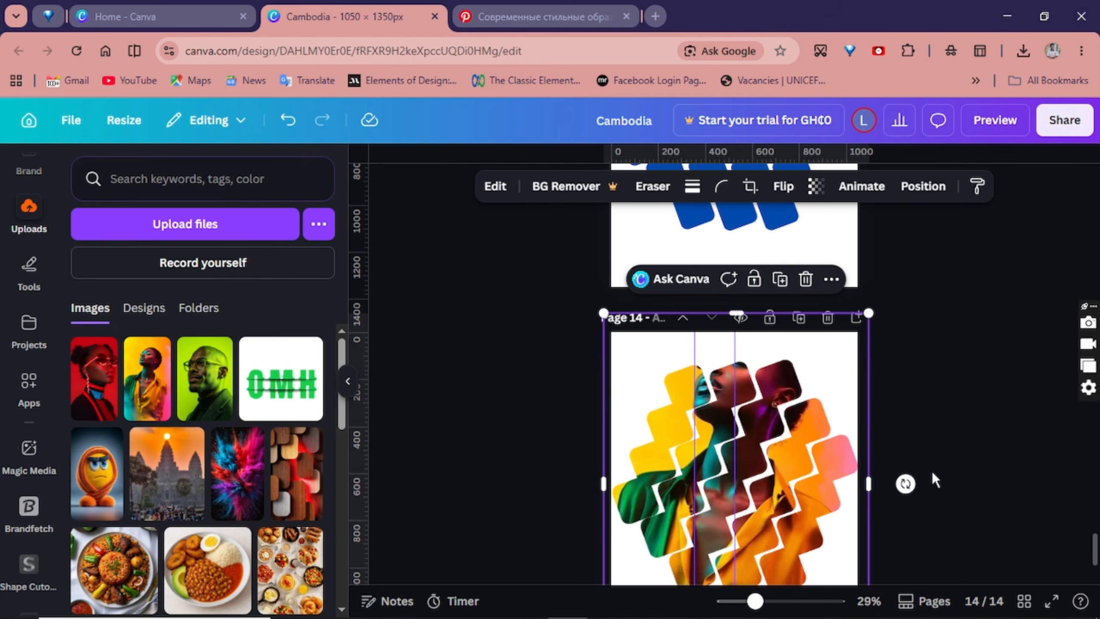
{"action": "left_click", "coordinate": [938, 512]}
{"action": "scroll", "coordinate": [938, 513], "scroll_direction": "down", "scroll_amount": 2}
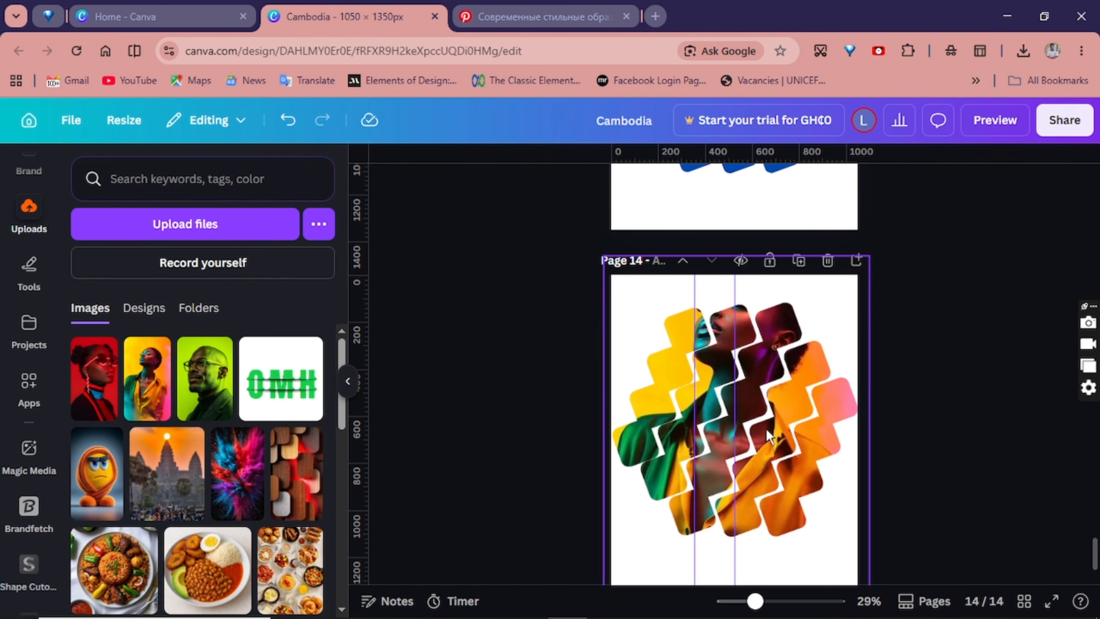
Move the cutout up over the portrait's face, extend its lower edge to cover the exposed background strip, and collapse the uploads panel.
{"action": "left_click_drag", "start_coordinate": [771, 399], "coordinate": [770, 367]}
{"action": "scroll", "coordinate": [786, 523], "scroll_direction": "down", "scroll_amount": 2}
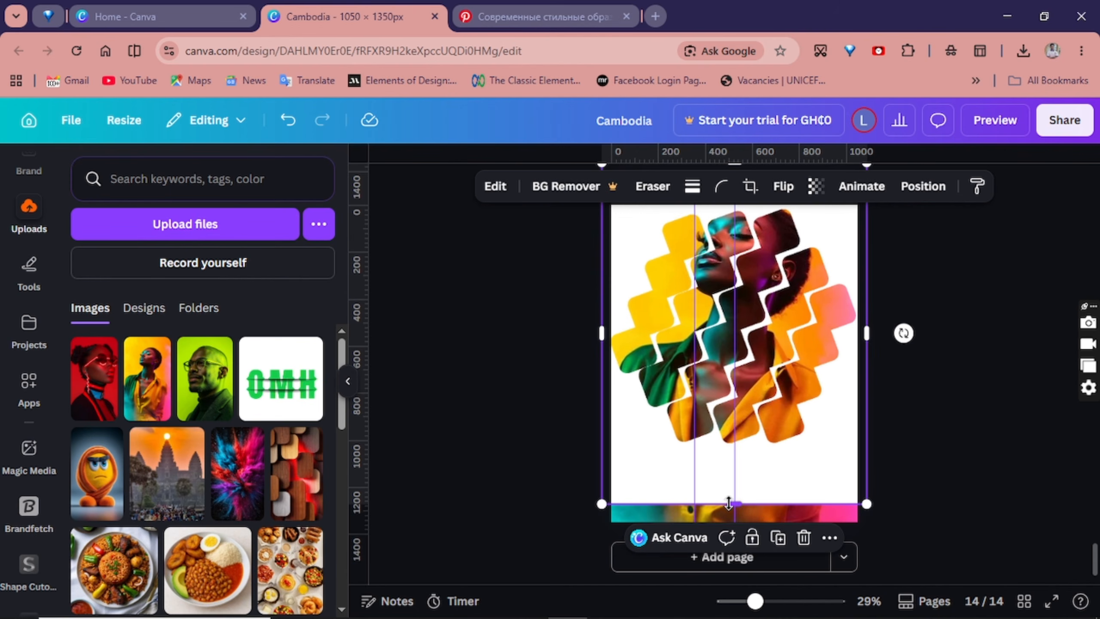
{"action": "left_click_drag", "start_coordinate": [734, 504], "coordinate": [732, 525]}
{"action": "left_click", "coordinate": [931, 478]}
{"action": "scroll", "coordinate": [945, 512], "scroll_direction": "up", "scroll_amount": 1}
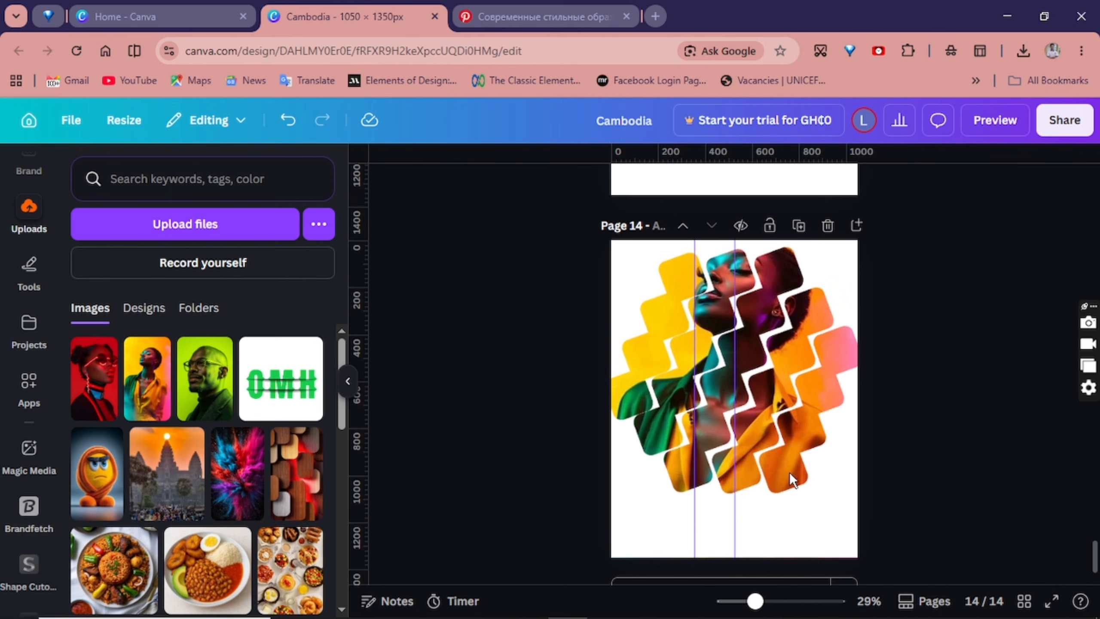
{"action": "left_click", "coordinate": [347, 382]}
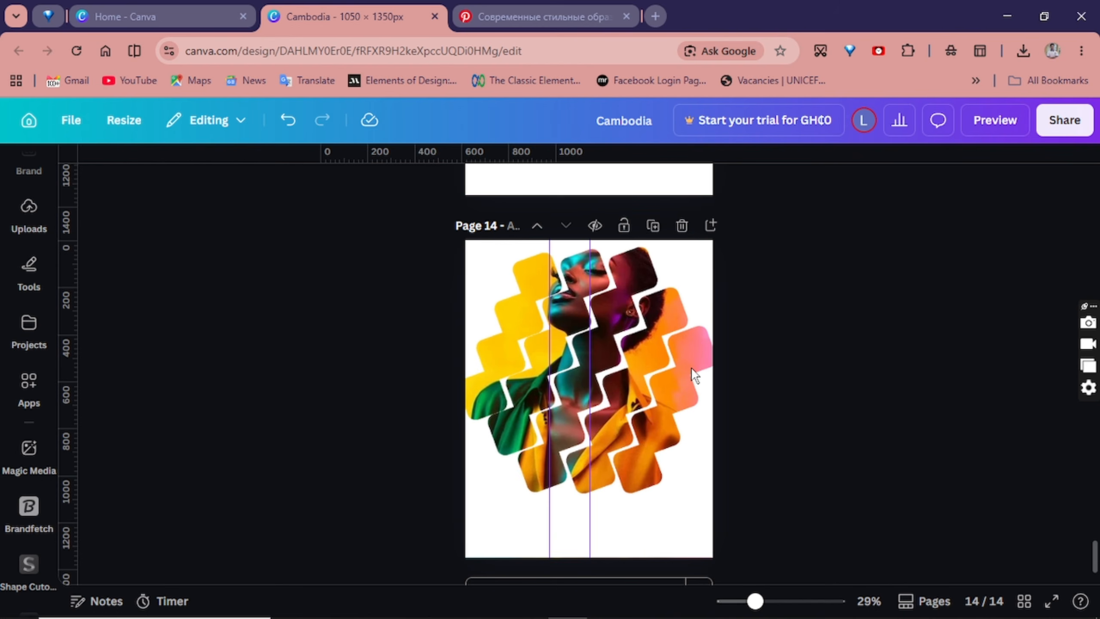